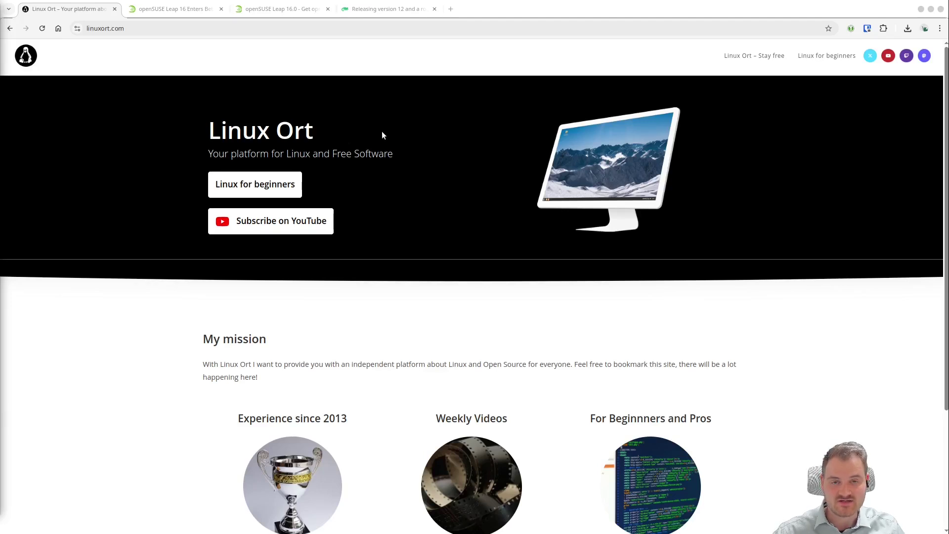
Step: In the Leap 16 Beta article, read the Wayland-only, SysV init and YaST retirement bullets
{"action": "left_click", "coordinate": [159, 11]}
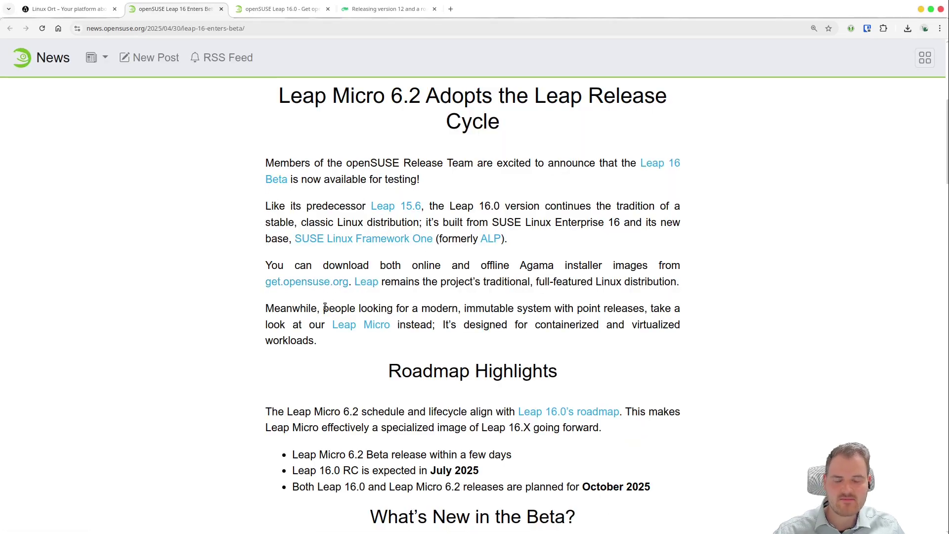
{"action": "scroll", "coordinate": [324, 305], "scroll_direction": "down", "scroll_amount": 5}
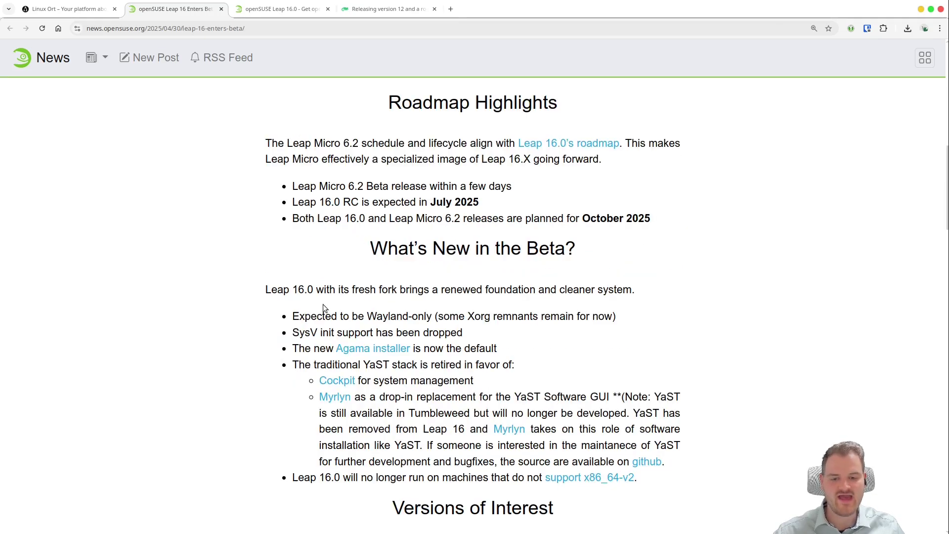
{"action": "left_click_drag", "start_coordinate": [287, 319], "coordinate": [449, 317]}
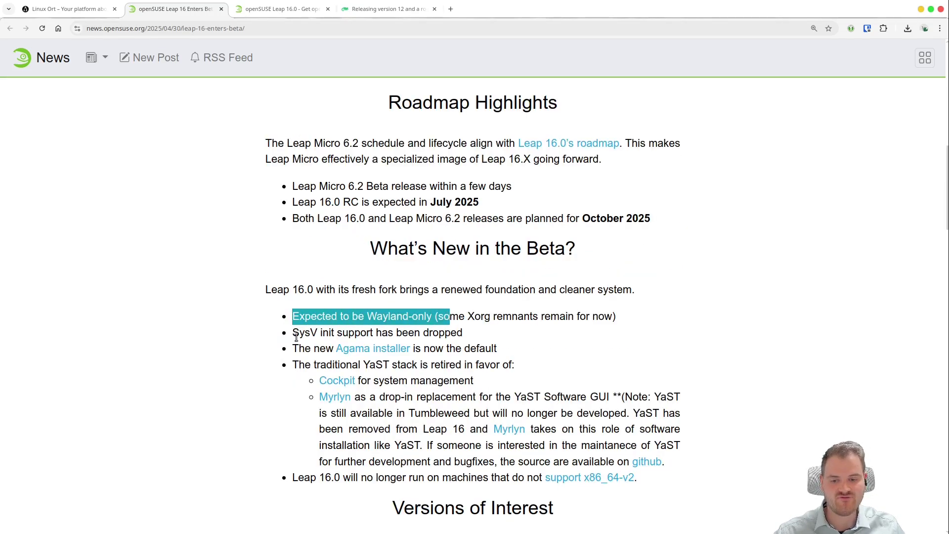
{"action": "left_click_drag", "start_coordinate": [292, 338], "coordinate": [486, 350]}
{"action": "key", "text": "ctrl+F9"}
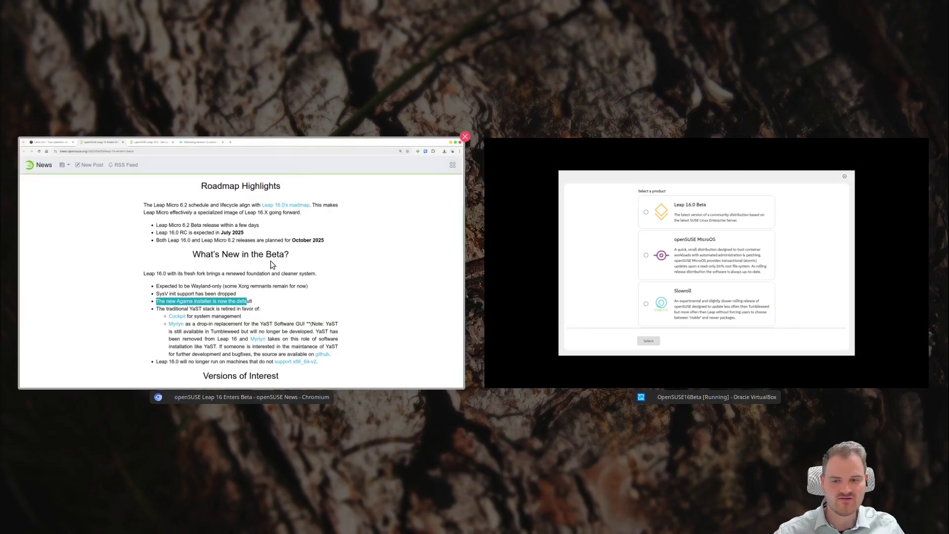
{"action": "left_click", "coordinate": [271, 264]}
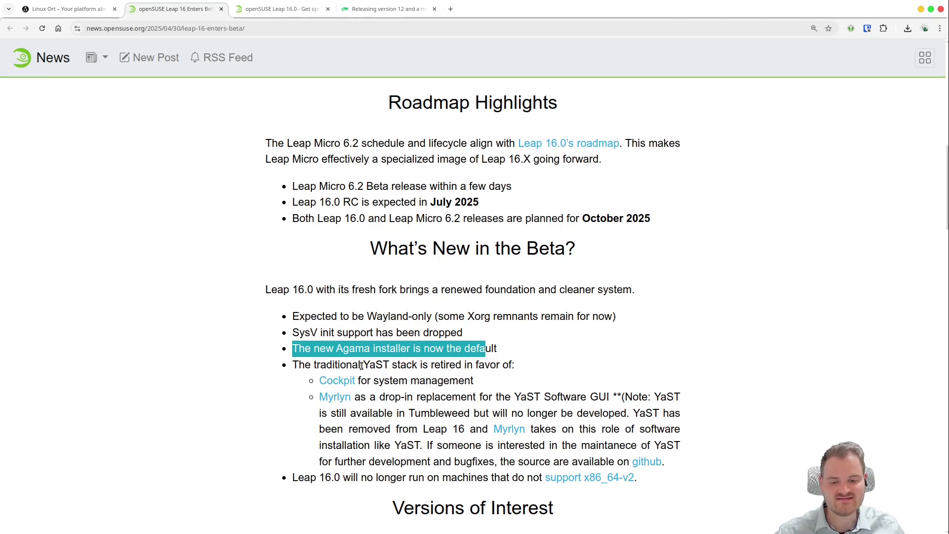
{"action": "left_click_drag", "start_coordinate": [293, 365], "coordinate": [458, 366]}
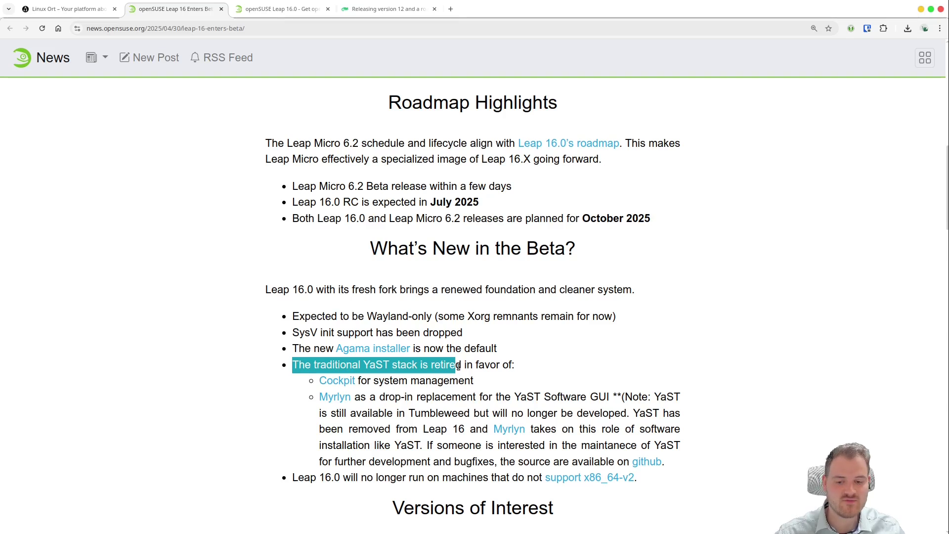
Step: Open the Cockpit and Myrlyn links in background tabs
{"action": "middle_click", "coordinate": [337, 381]}
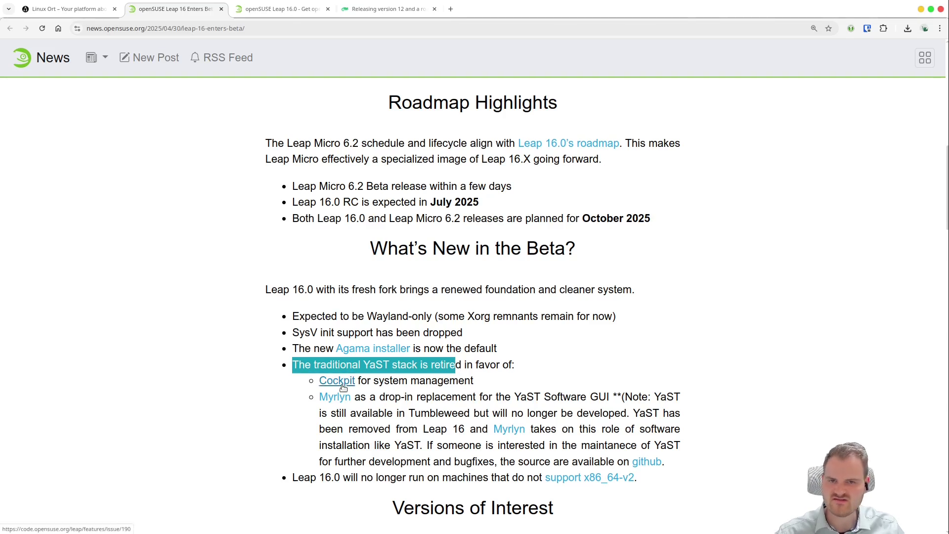
{"action": "left_click", "coordinate": [264, 388]}
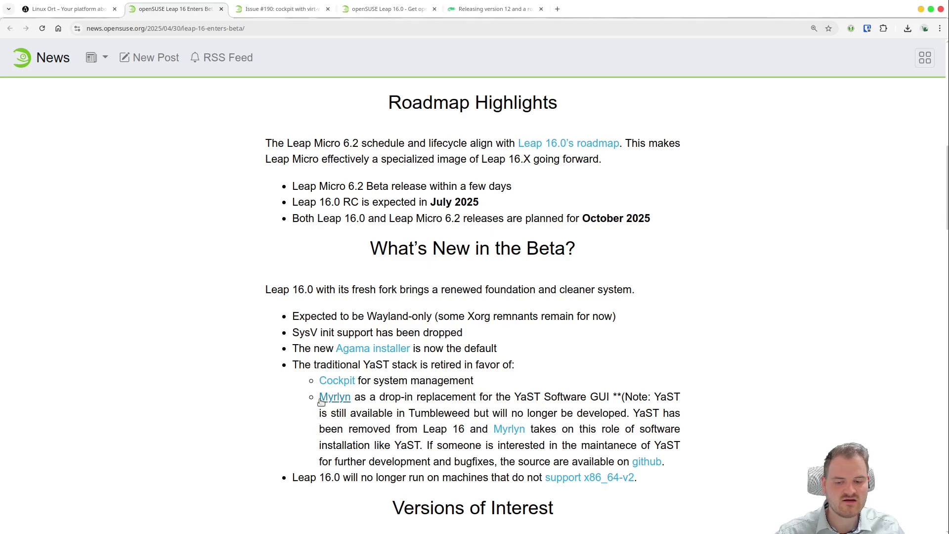
{"action": "left_click_drag", "start_coordinate": [317, 399], "coordinate": [355, 398]}
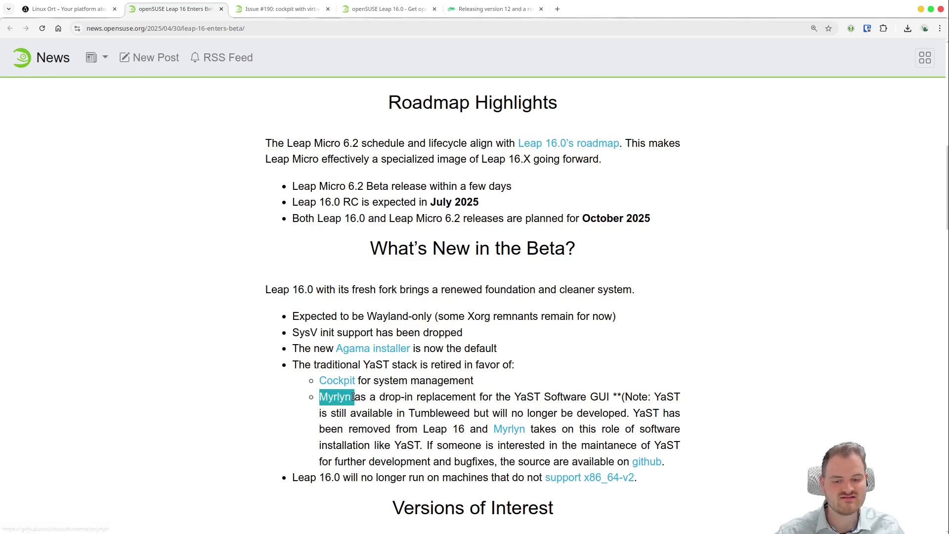
{"action": "middle_click", "coordinate": [334, 396]}
{"action": "left_click", "coordinate": [389, 9]}
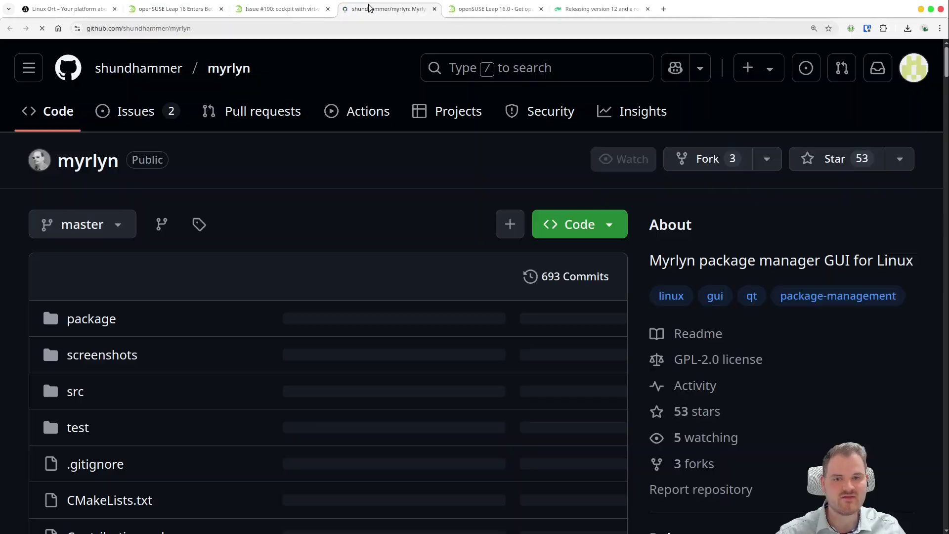
{"action": "scroll", "coordinate": [272, 307], "scroll_direction": "down", "scroll_amount": 10}
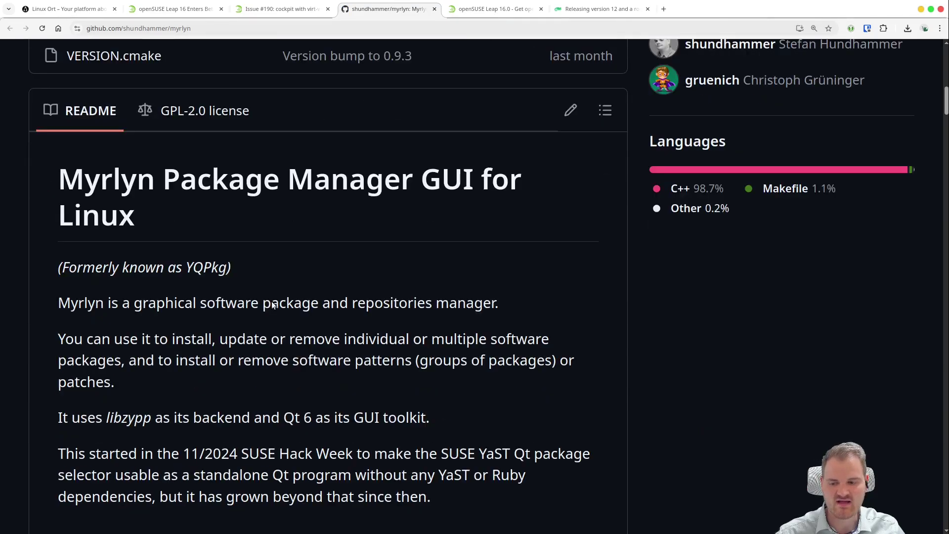
{"action": "scroll", "coordinate": [267, 310], "scroll_direction": "down", "scroll_amount": 12}
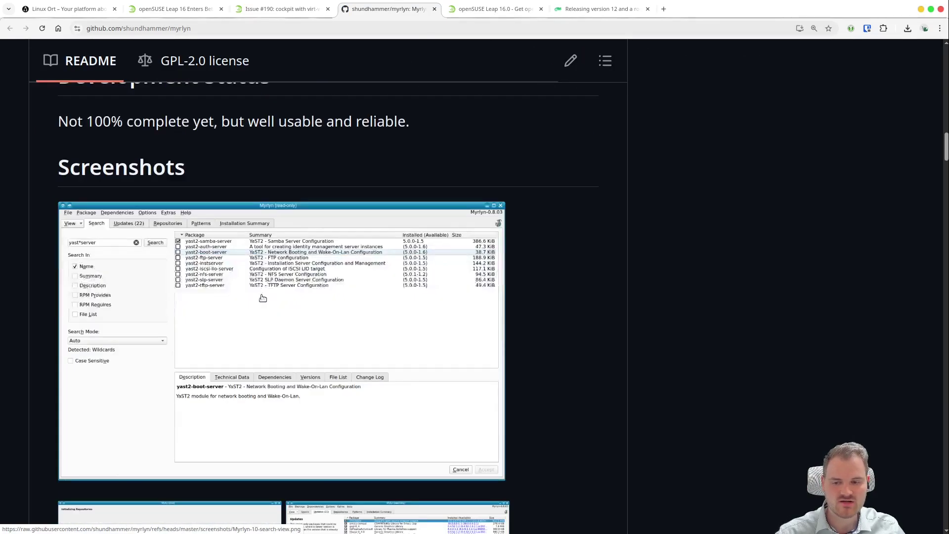
{"action": "left_click", "coordinate": [262, 297]}
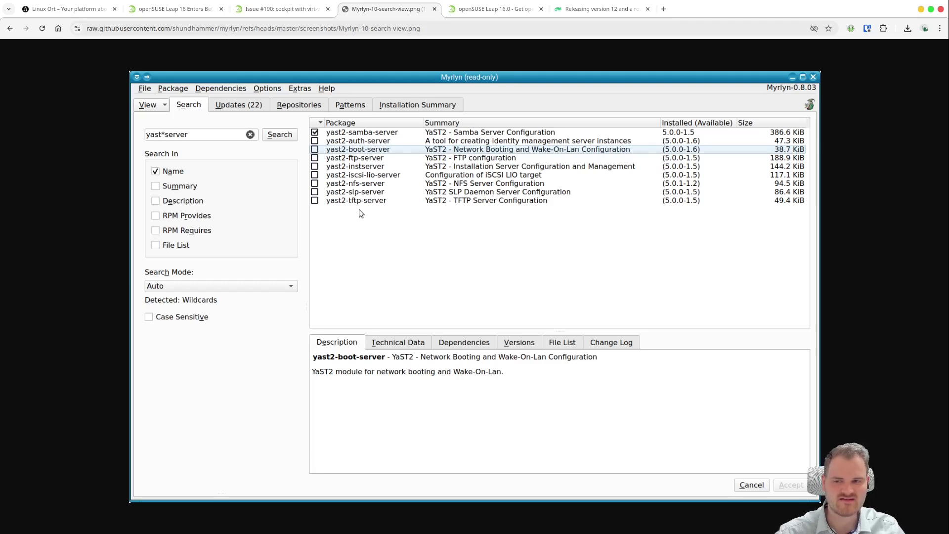
{"action": "left_click", "coordinate": [10, 29]}
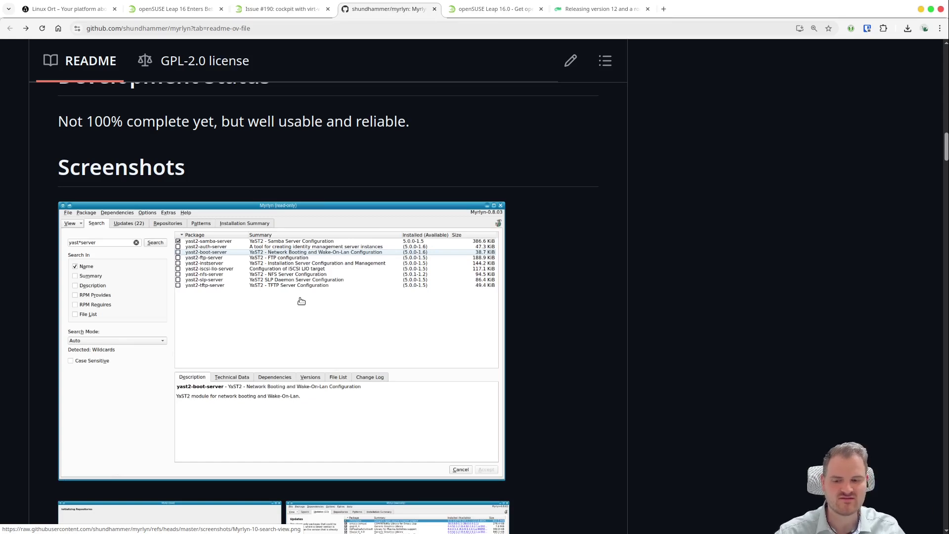
{"action": "scroll", "coordinate": [301, 300], "scroll_direction": "down", "scroll_amount": 6}
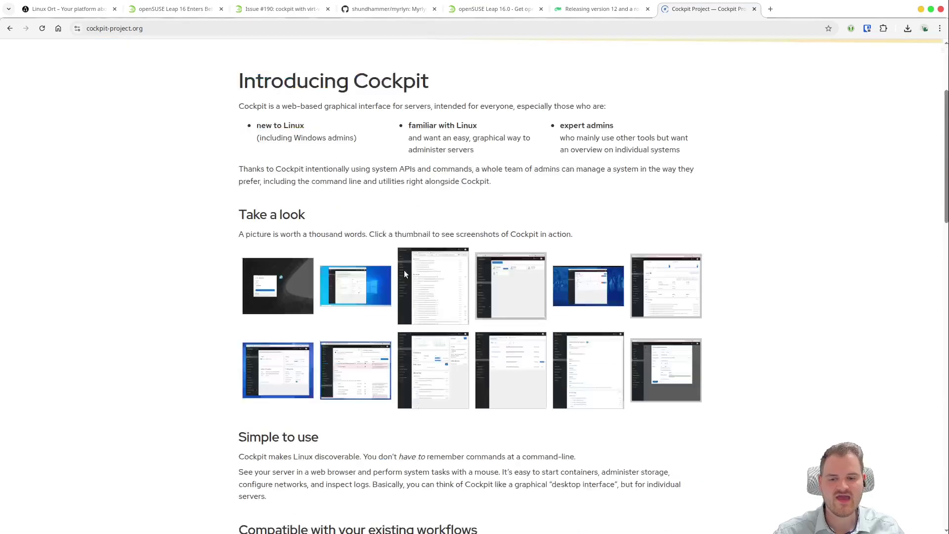
Step: Step through Cockpit's login, logs, accounts and firewall screenshots, then return to the news article
{"action": "scroll", "coordinate": [404, 270], "scroll_direction": "down", "scroll_amount": 5}
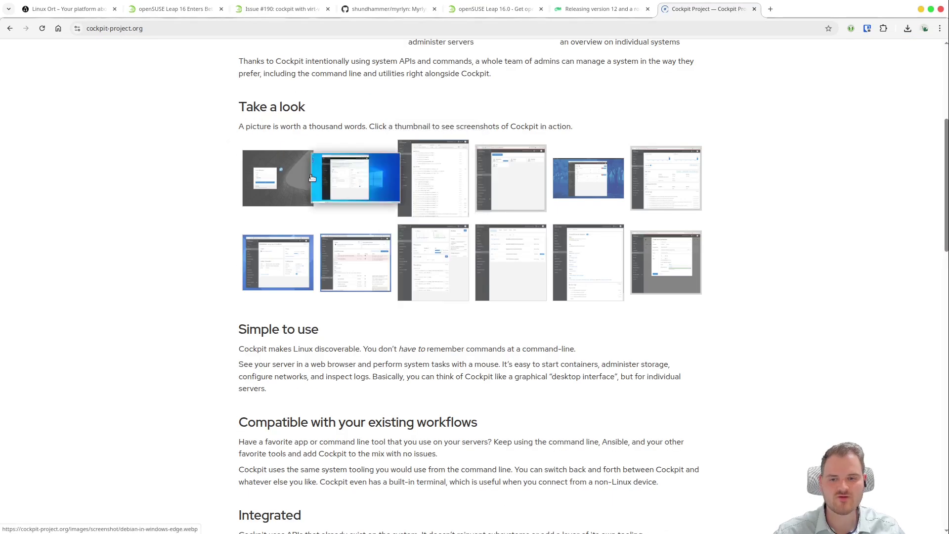
{"action": "left_click", "coordinate": [277, 178]}
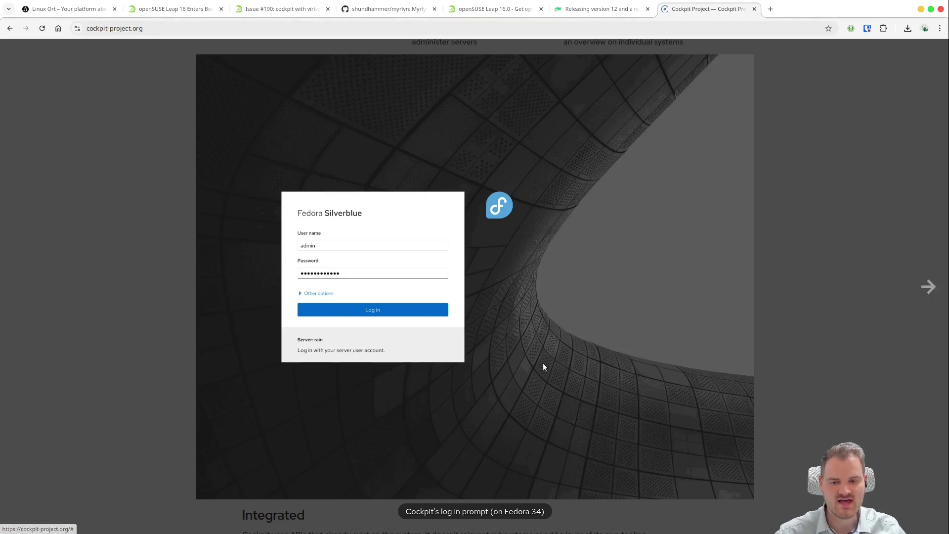
{"action": "left_click", "coordinate": [928, 287]}
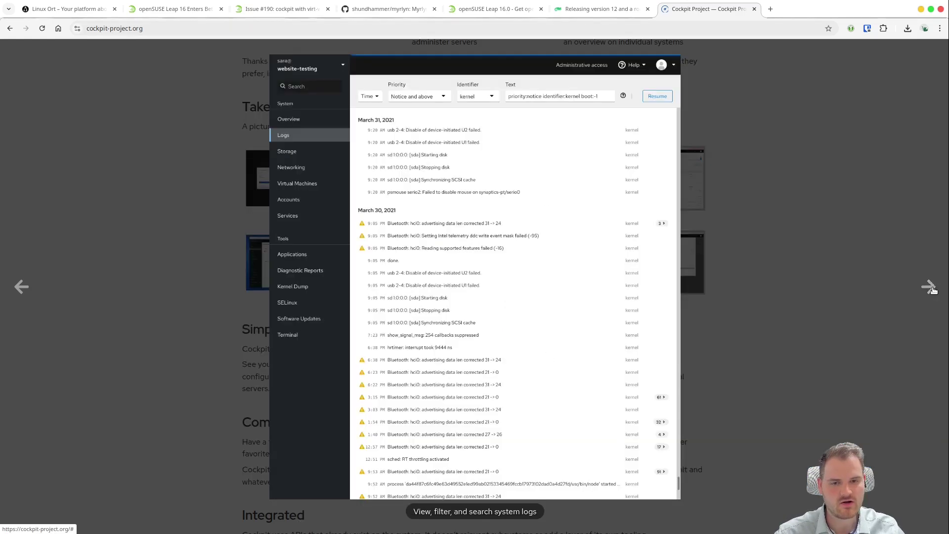
{"action": "left_click", "coordinate": [930, 289]}
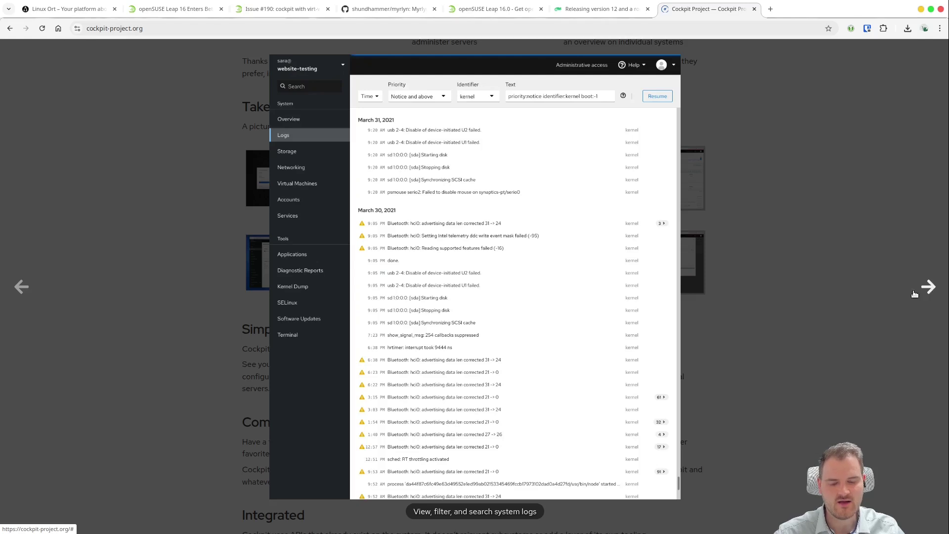
{"action": "left_click", "coordinate": [932, 288]}
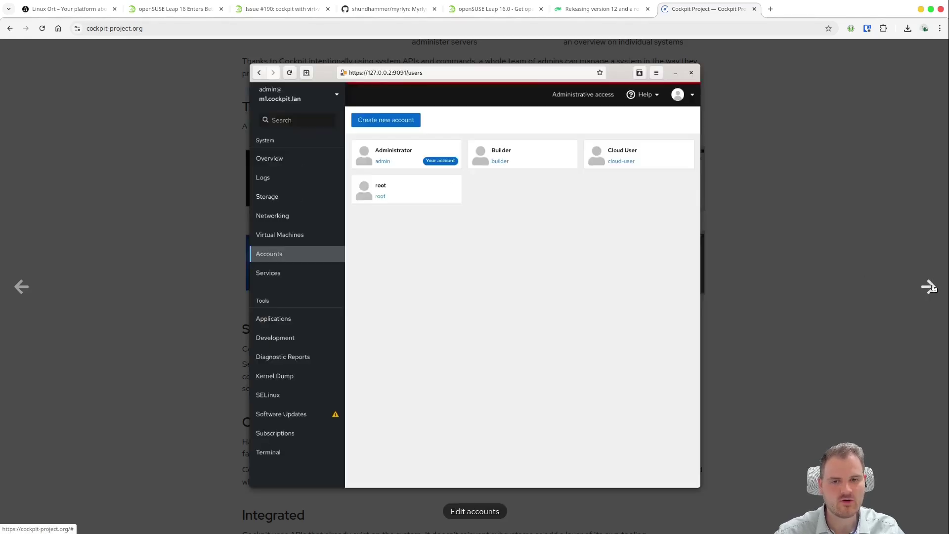
{"action": "left_click", "coordinate": [932, 287]}
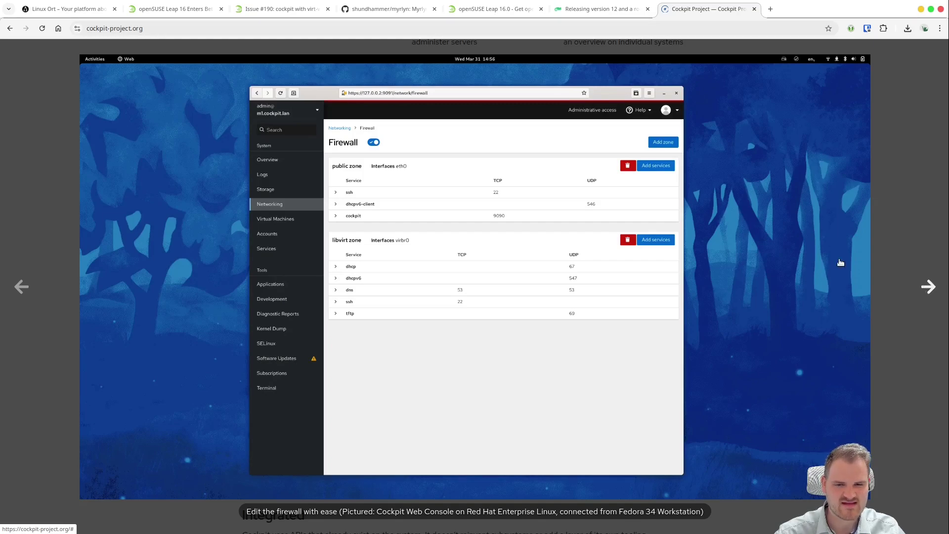
{"action": "key", "text": "ctrl+2"}
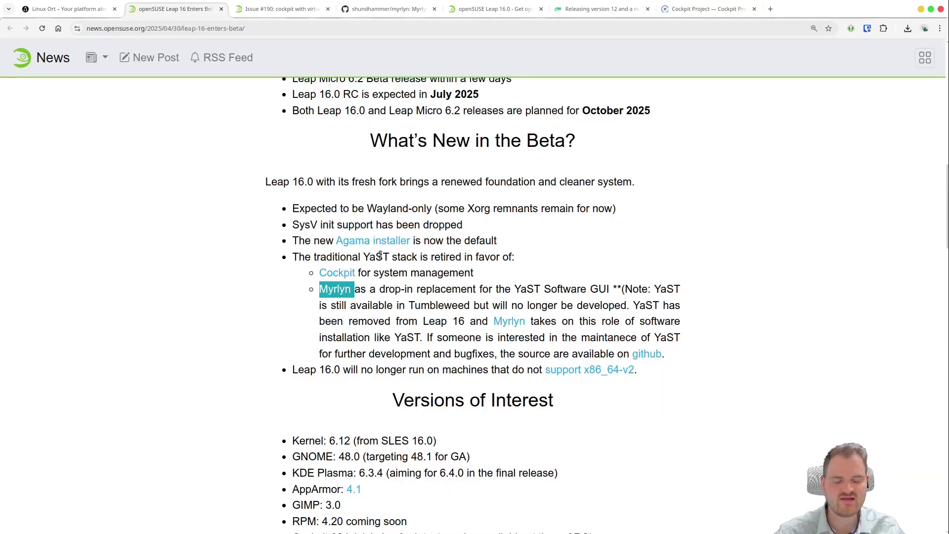
Step: View Cockpit's networking and server overview screenshots
{"action": "left_click", "coordinate": [720, 8]}
{"action": "left_click", "coordinate": [935, 289]}
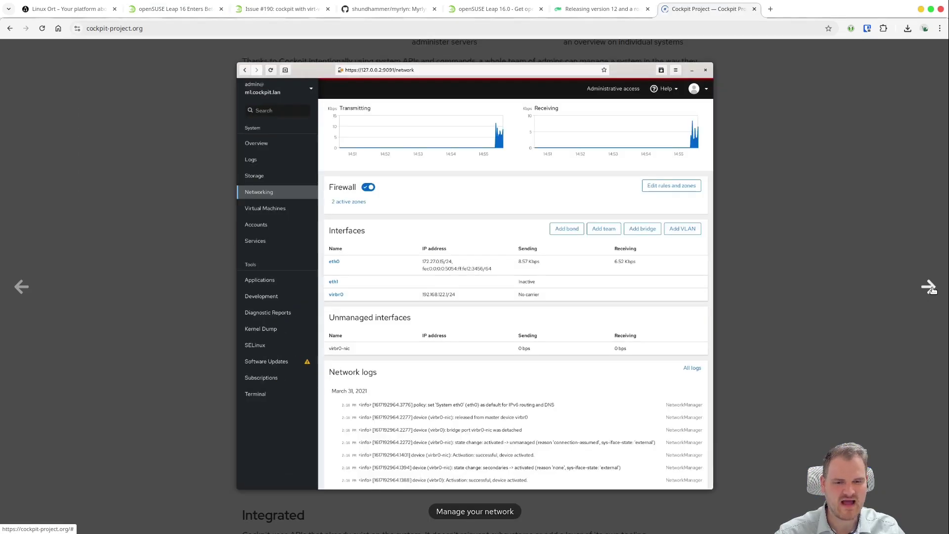
{"action": "left_click", "coordinate": [933, 290]}
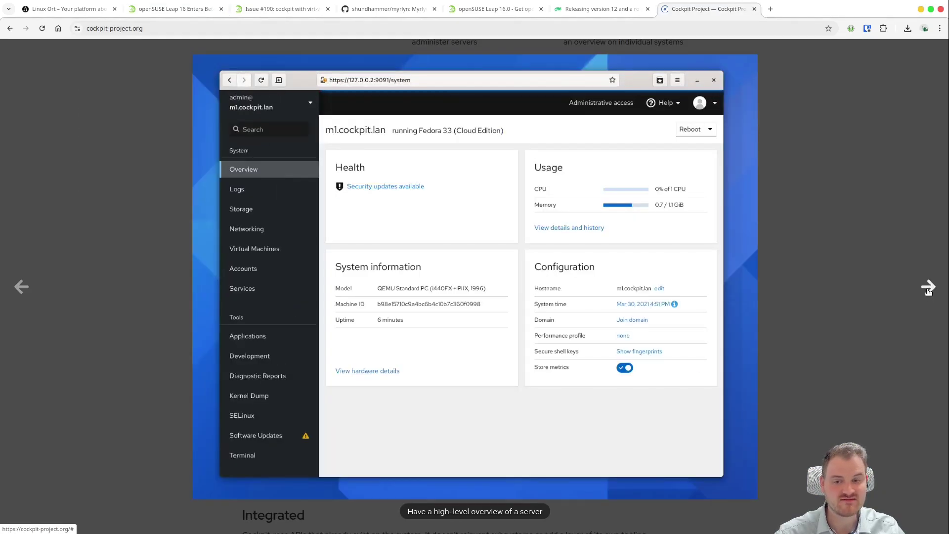
Step: Reread the news article's YaST, Myrlyn and Agama passage, then bring the VirtualBox installer forward
{"action": "left_click", "coordinate": [182, 13]}
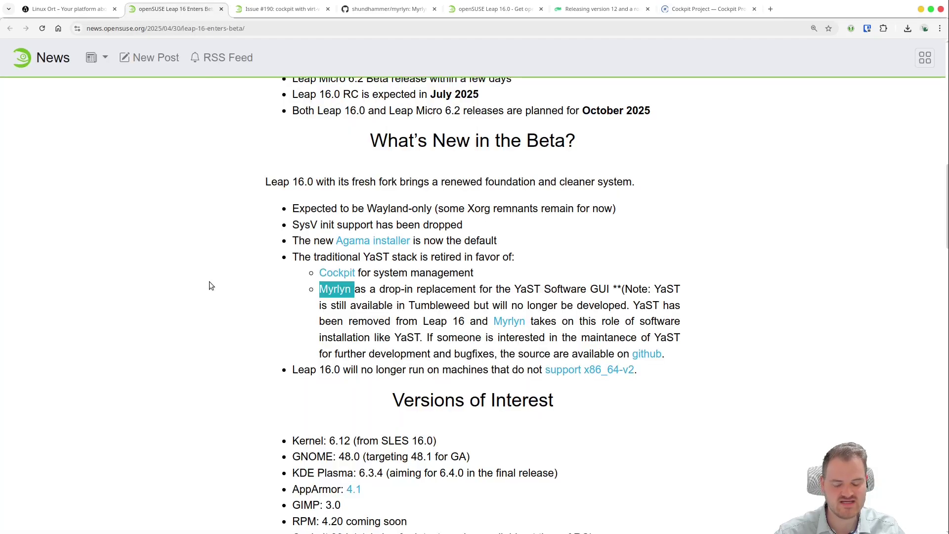
{"action": "scroll", "coordinate": [262, 260], "scroll_direction": "up", "scroll_amount": 5}
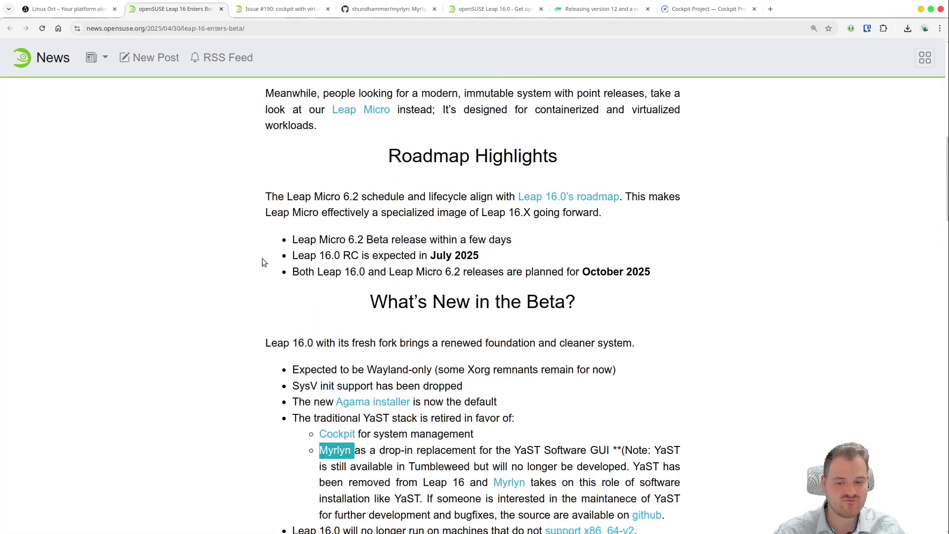
{"action": "scroll", "coordinate": [256, 321], "scroll_direction": "down", "scroll_amount": 4}
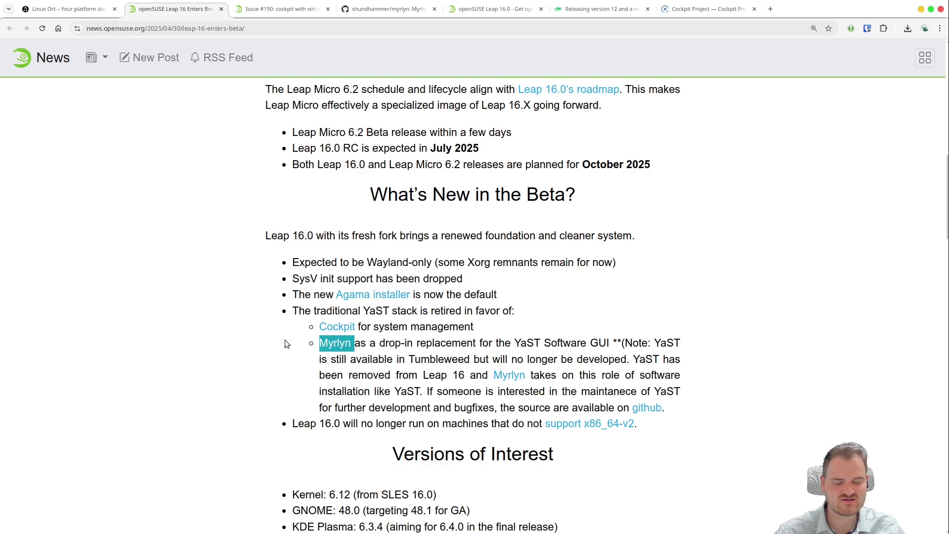
{"action": "left_click_drag", "start_coordinate": [300, 311], "coordinate": [662, 410]}
{"action": "double_click", "coordinate": [301, 295]}
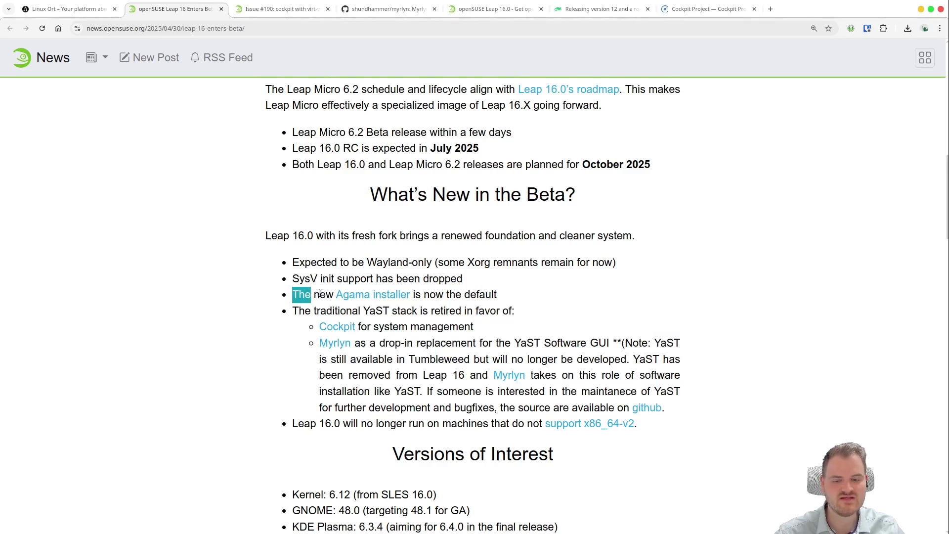
{"action": "key", "text": "alt+Tab"}
{"action": "left_click", "coordinate": [571, 282]}
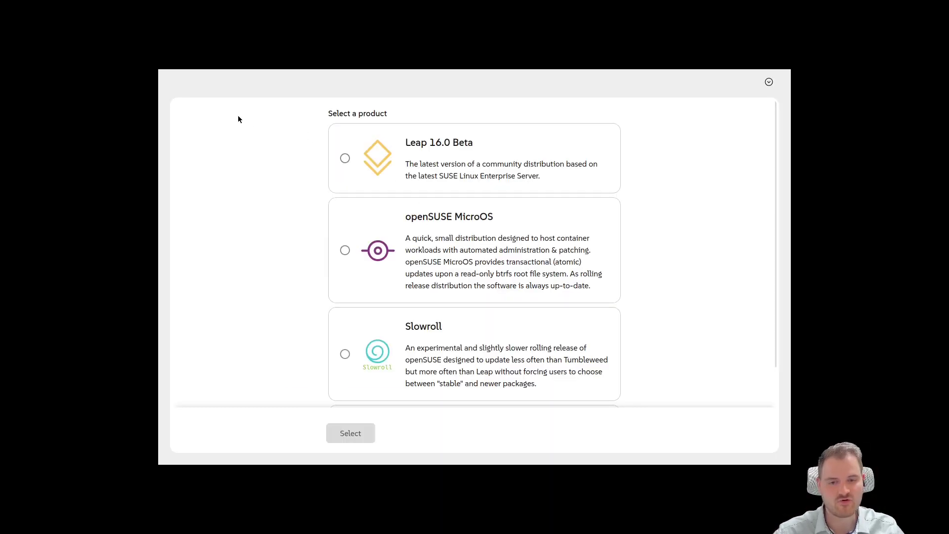
Step: Scroll through the product list comparing Leap 16.0 Beta, MicroOS and Slowroll
{"action": "scroll", "coordinate": [239, 118], "scroll_direction": "down", "scroll_amount": 3}
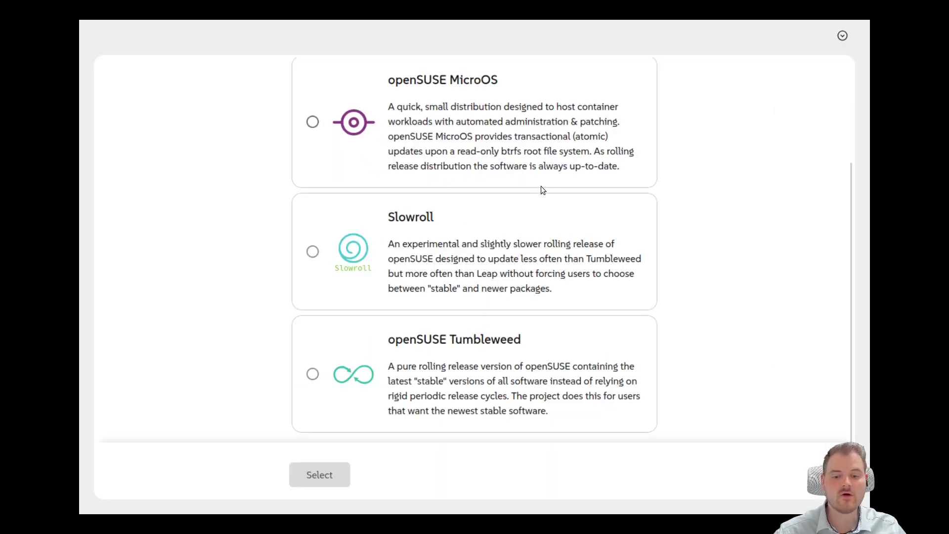
{"action": "scroll", "coordinate": [529, 215], "scroll_direction": "up", "scroll_amount": 3}
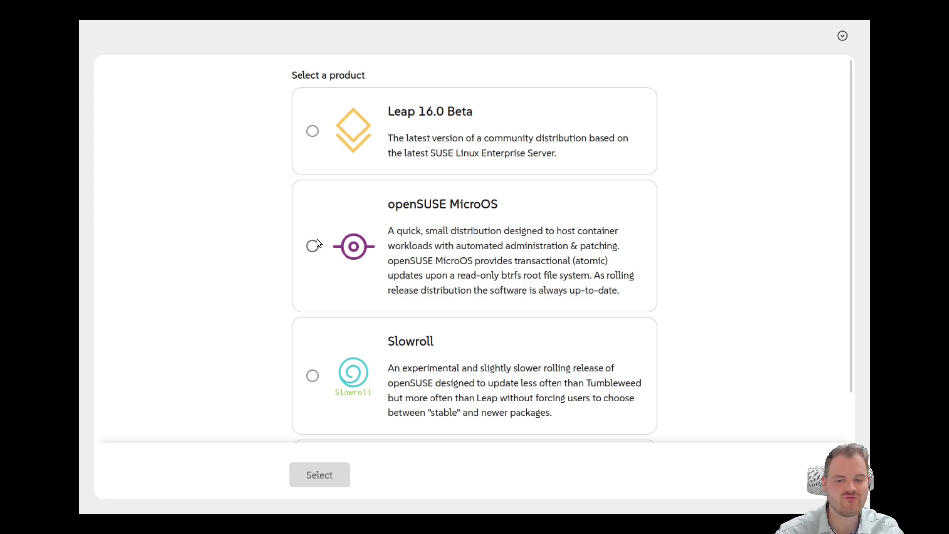
{"action": "scroll", "coordinate": [321, 247], "scroll_direction": "down", "scroll_amount": 2}
{"action": "scroll", "coordinate": [321, 247], "scroll_direction": "down", "scroll_amount": 1}
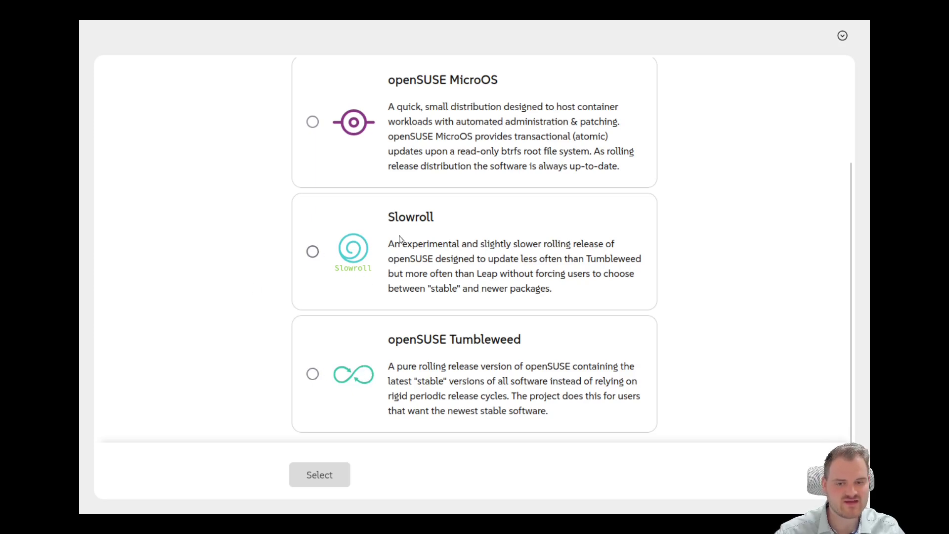
{"action": "scroll", "coordinate": [386, 303], "scroll_direction": "up", "scroll_amount": 3}
{"action": "scroll", "coordinate": [384, 304], "scroll_direction": "down", "scroll_amount": 3}
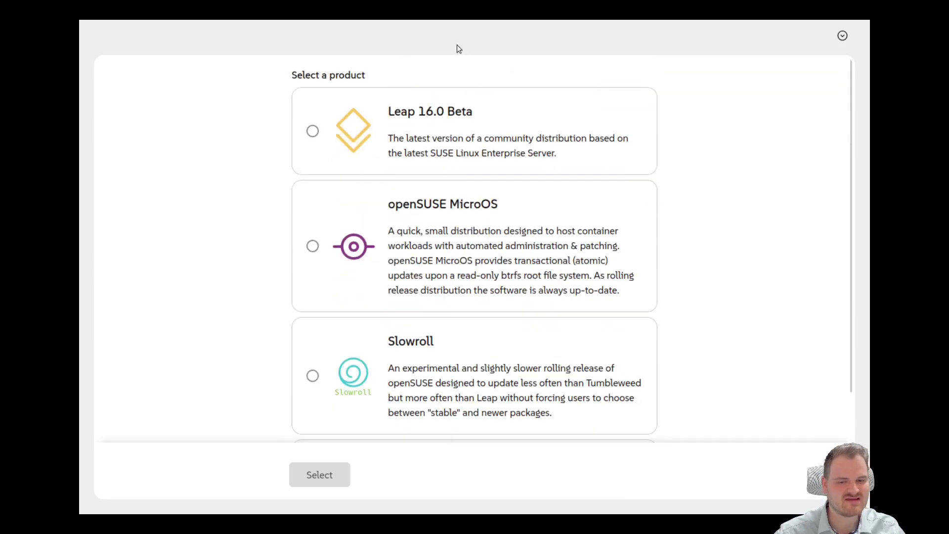
{"action": "scroll", "coordinate": [435, 267], "scroll_direction": "down", "scroll_amount": 3}
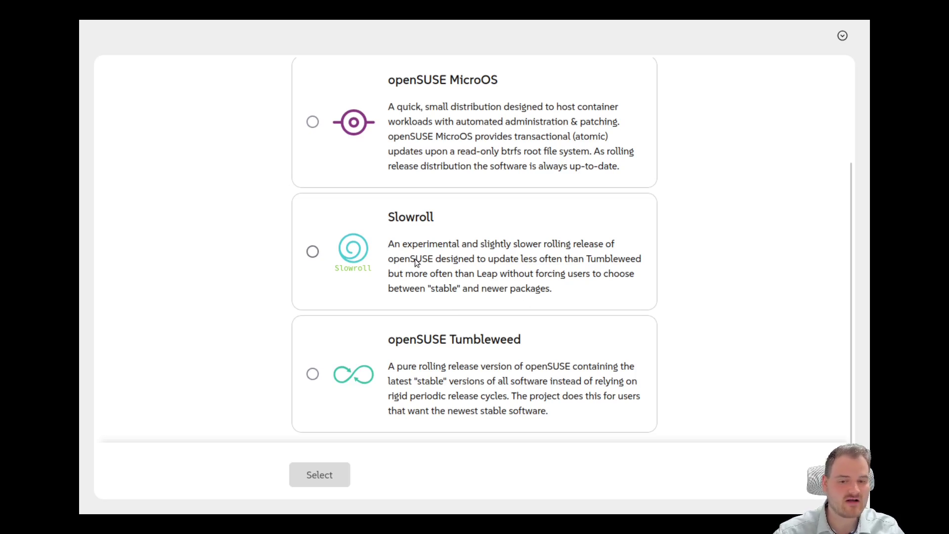
{"action": "scroll", "coordinate": [414, 259], "scroll_direction": "up", "scroll_amount": 3}
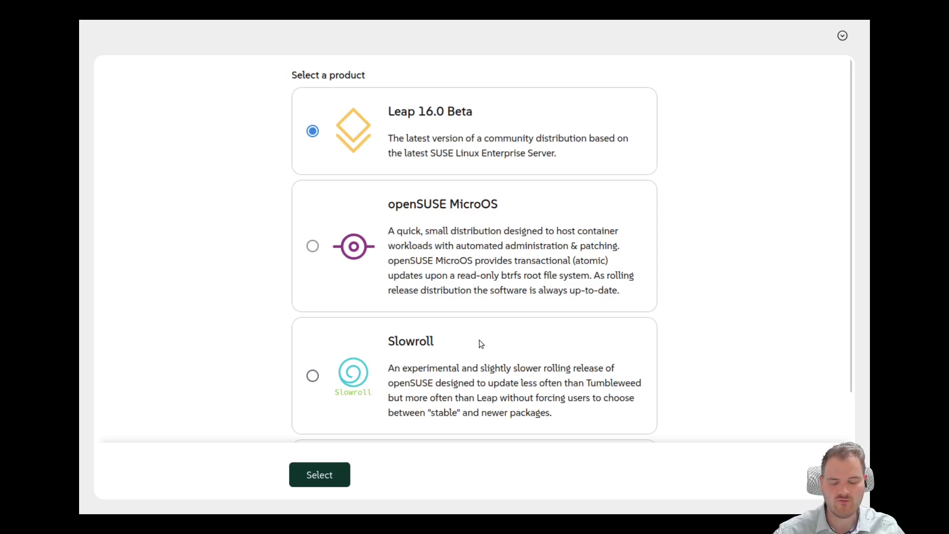
Step: Confirm Leap 16.0 Beta and review the overview's language and /dev/sda storage summary
{"action": "left_click", "coordinate": [301, 476]}
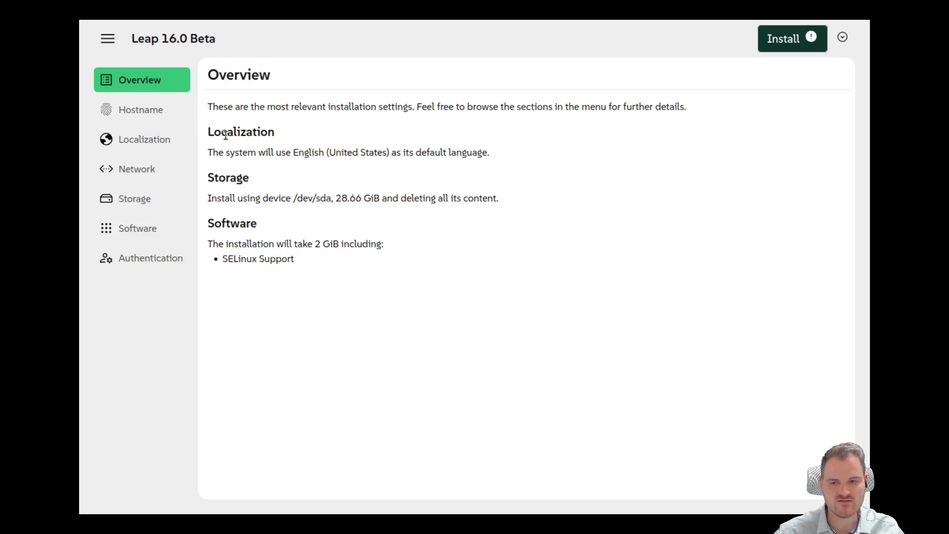
{"action": "left_click_drag", "start_coordinate": [214, 151], "coordinate": [488, 151]}
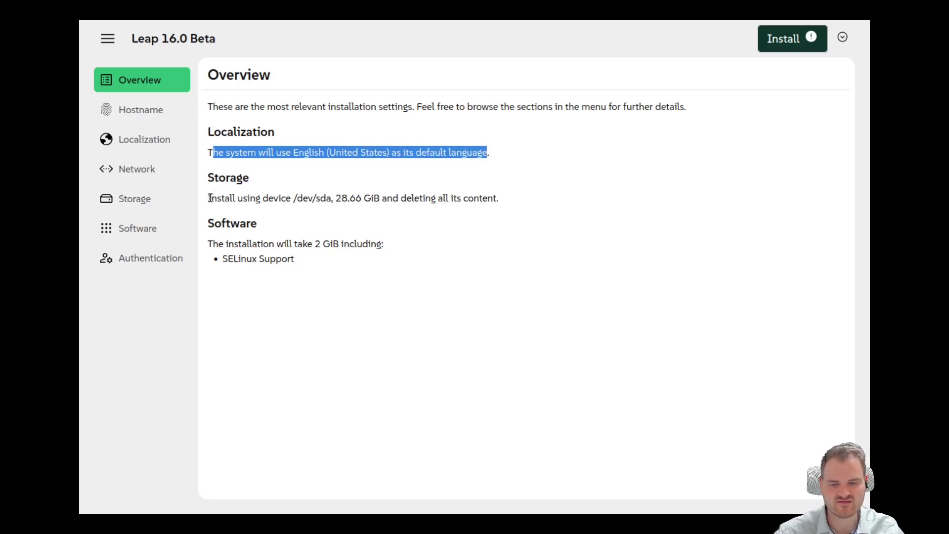
{"action": "left_click_drag", "start_coordinate": [211, 198], "coordinate": [357, 197]}
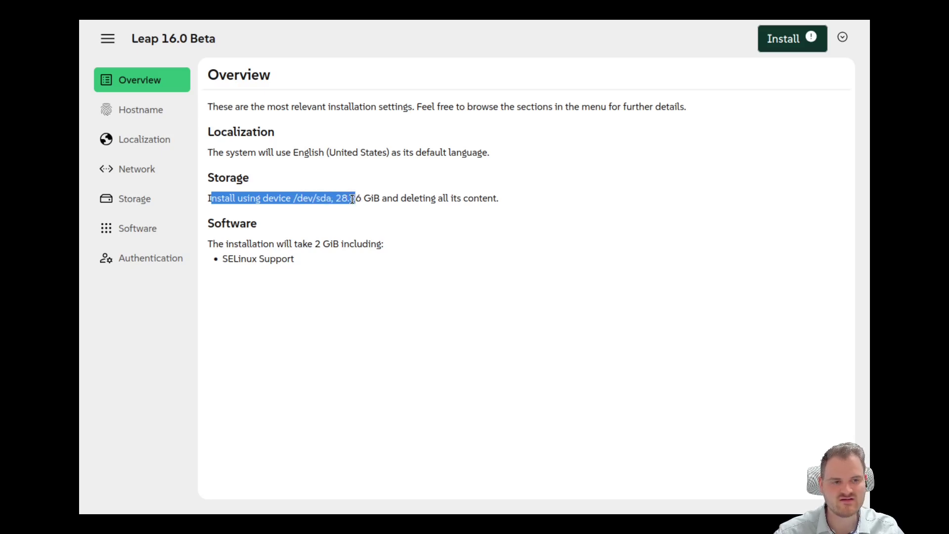
{"action": "mouse_move", "coordinate": [812, 42]}
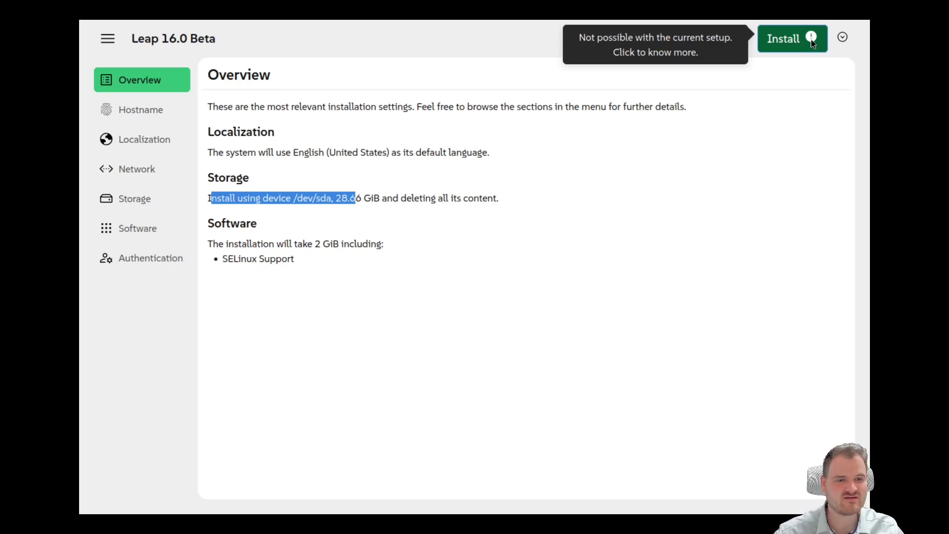
Step: Check the pre-installation checks explaining the blocked install, then close that panel
{"action": "left_click", "coordinate": [812, 42]}
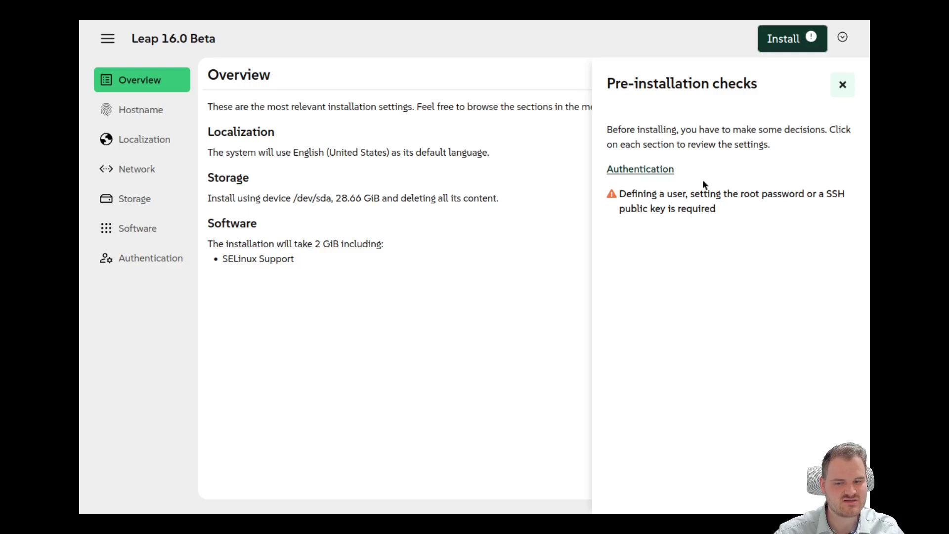
{"action": "left_click", "coordinate": [845, 89]}
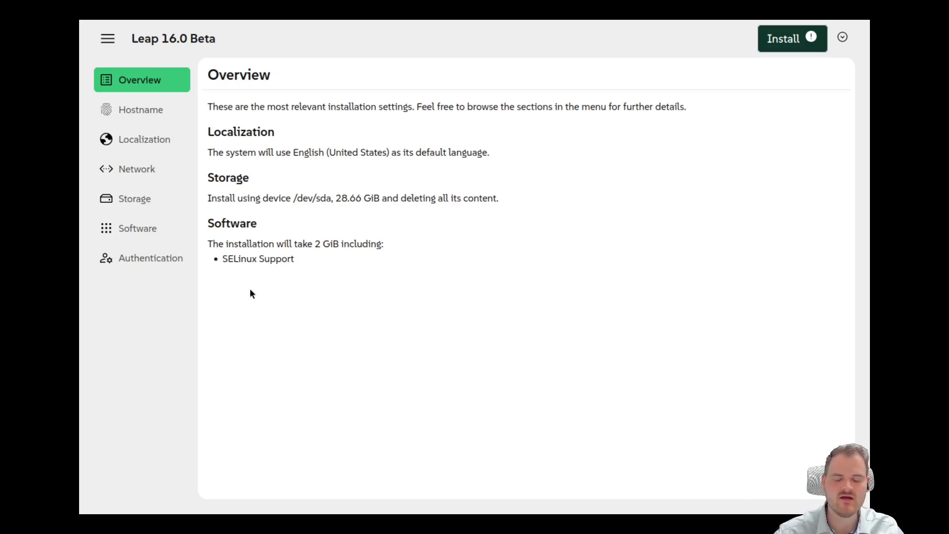
{"action": "mouse_move", "coordinate": [807, 44]}
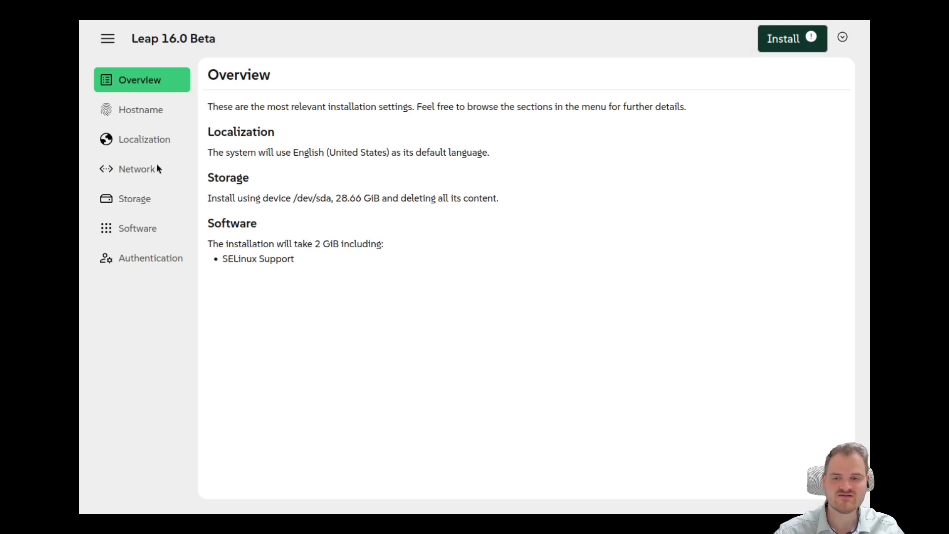
Step: Review the hostname settings with the transient vbox hostname, then switch to Localization
{"action": "left_click", "coordinate": [139, 110]}
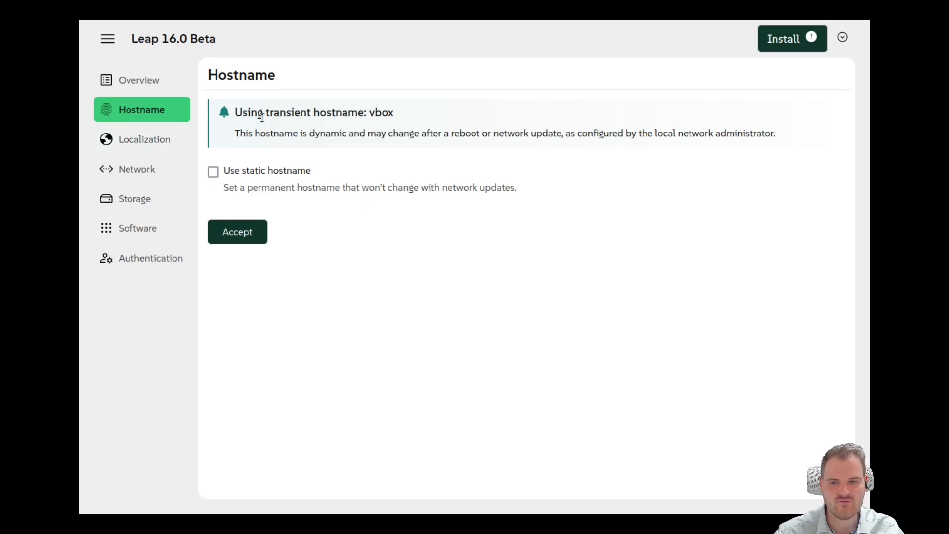
{"action": "left_click_drag", "start_coordinate": [262, 117], "coordinate": [402, 117]}
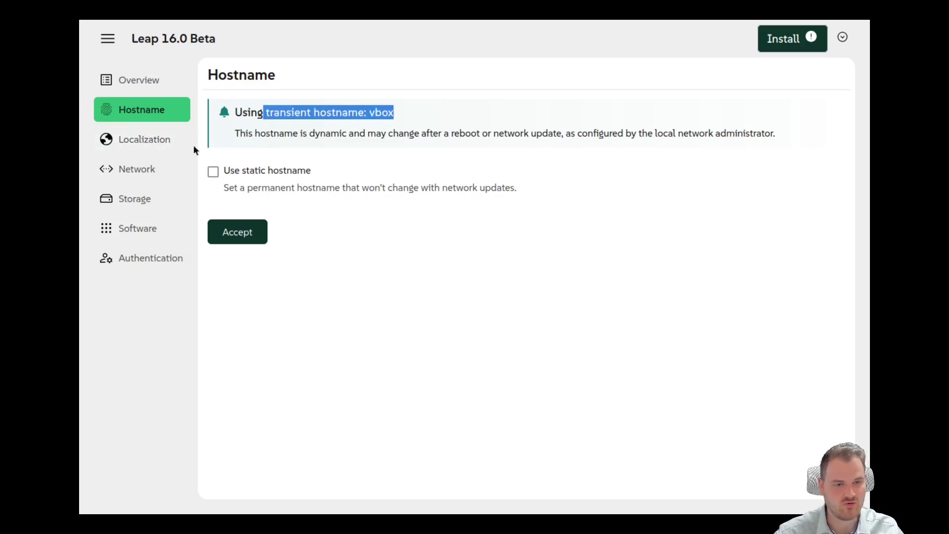
{"action": "left_click", "coordinate": [155, 140]}
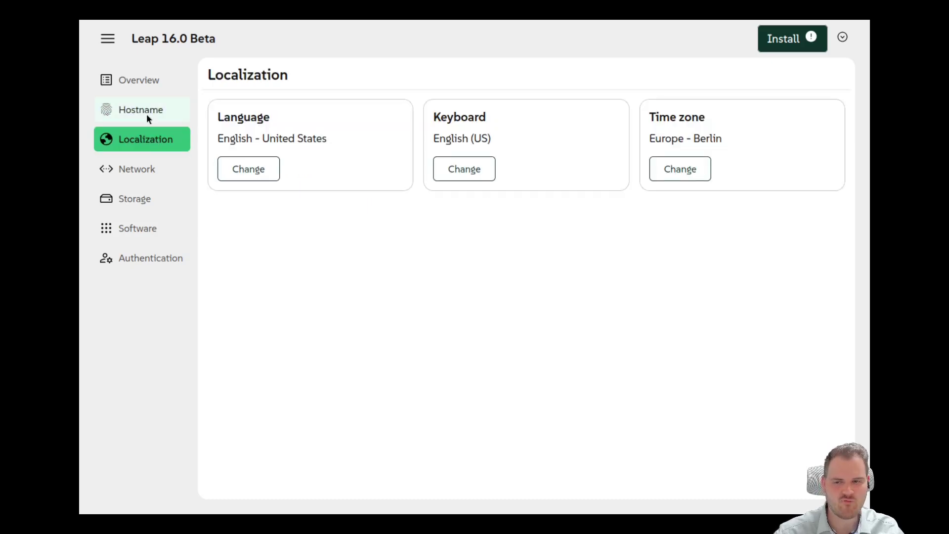
{"action": "left_click", "coordinate": [146, 115]}
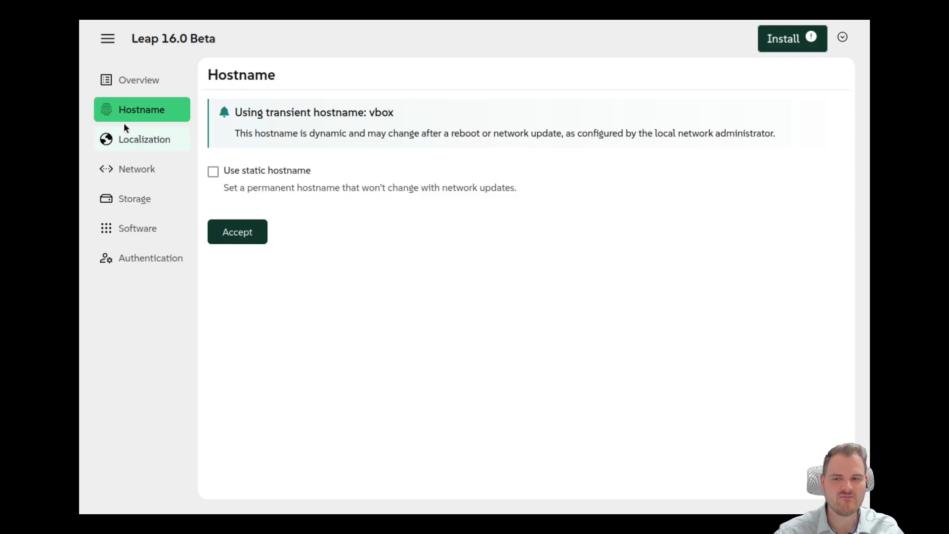
{"action": "left_click", "coordinate": [119, 140]}
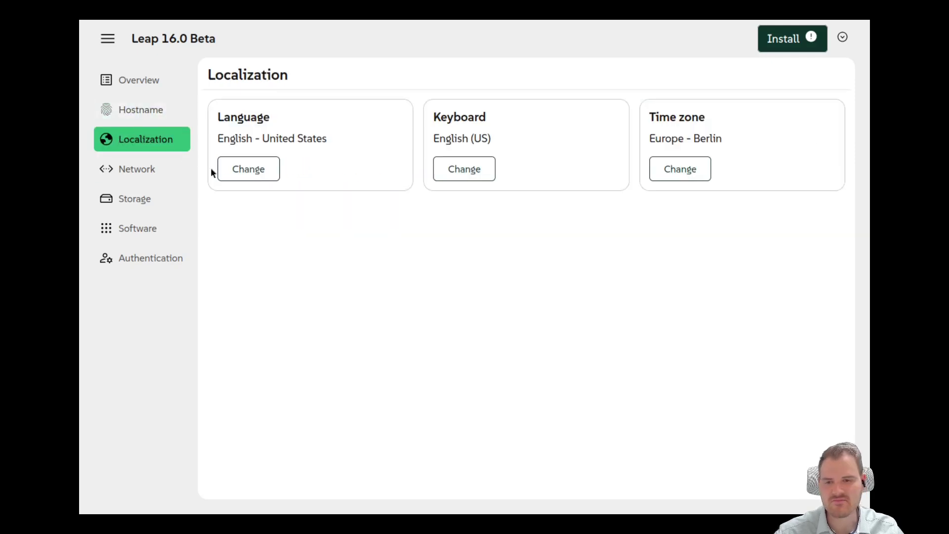
Step: Change the language to Irish (Ireland), filtering the list for 'Irela'
{"action": "left_click", "coordinate": [260, 175]}
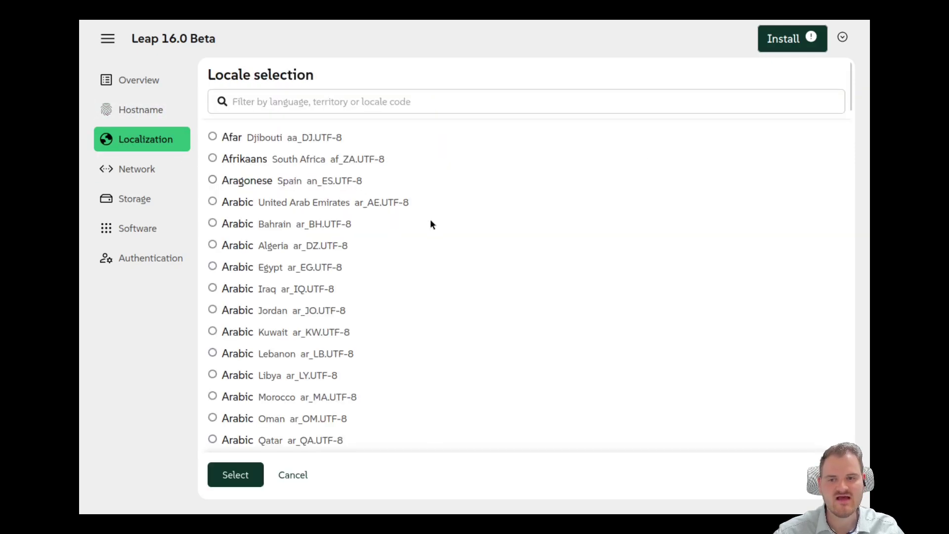
{"action": "left_click", "coordinate": [280, 98]}
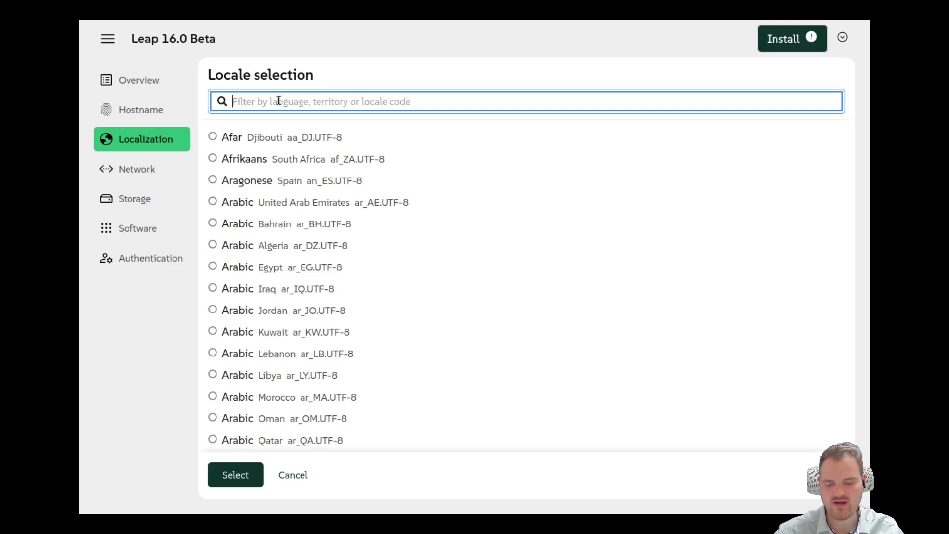
{"action": "type", "text": "Irela"}
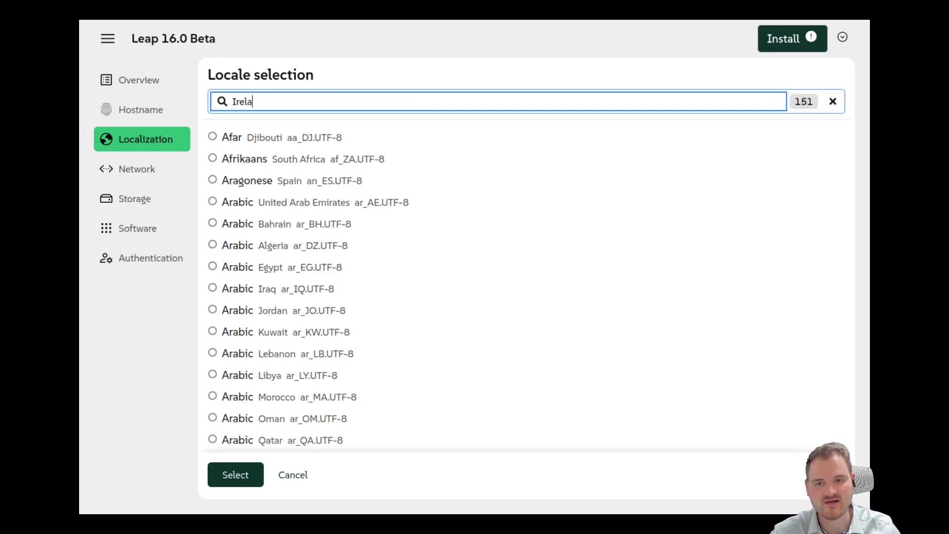
{"action": "left_click", "coordinate": [213, 159]}
{"action": "left_click", "coordinate": [233, 472]}
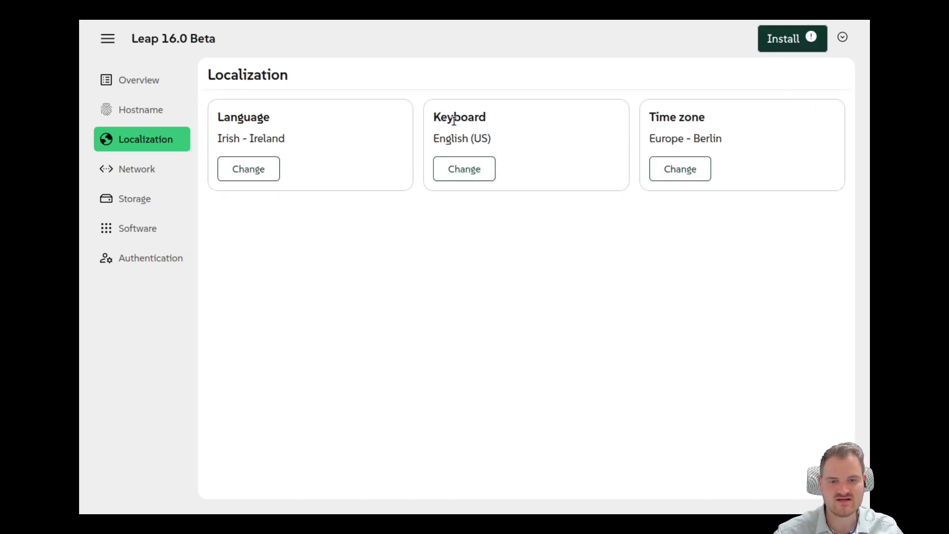
Step: Change the keyboard layout to English (UK), filtering the list for 'Uk'
{"action": "left_click", "coordinate": [462, 169]}
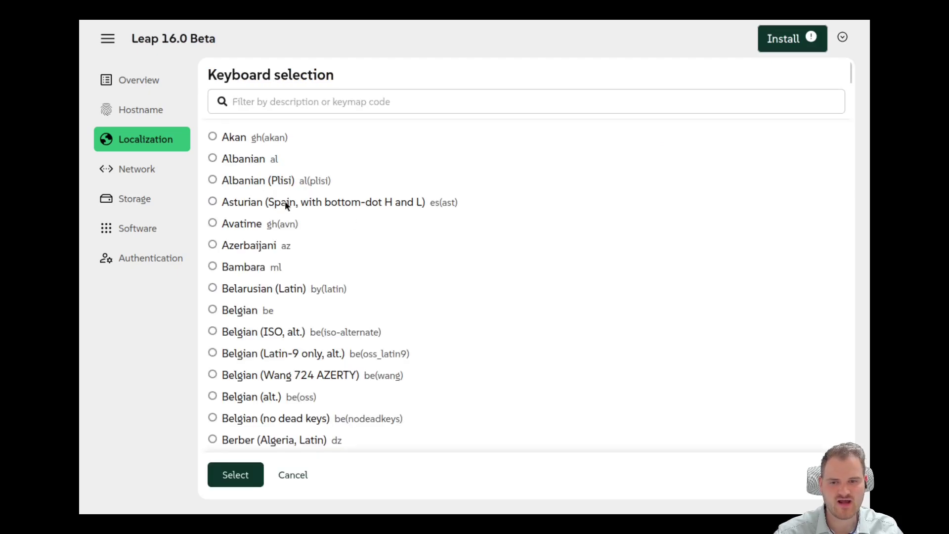
{"action": "left_click", "coordinate": [258, 99]}
{"action": "type", "text": "Uk"}
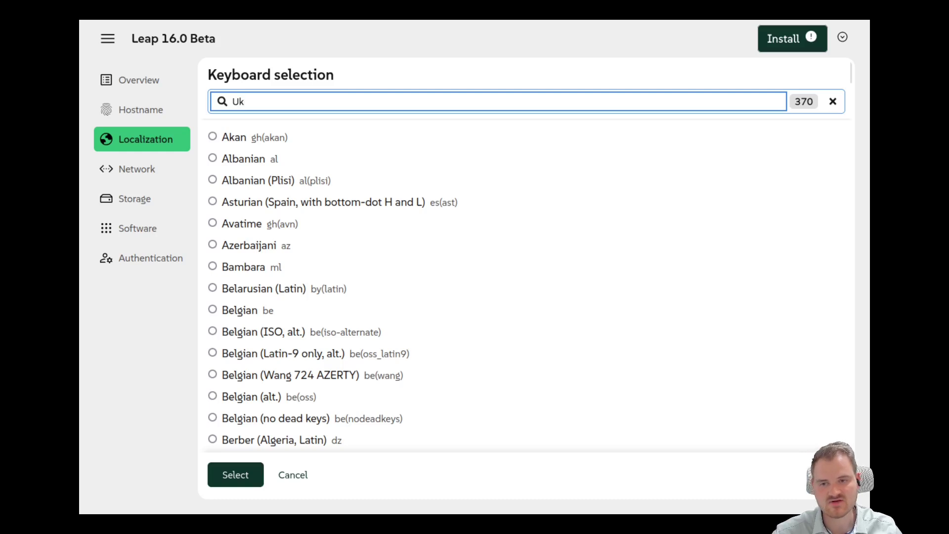
{"action": "left_click", "coordinate": [272, 139]}
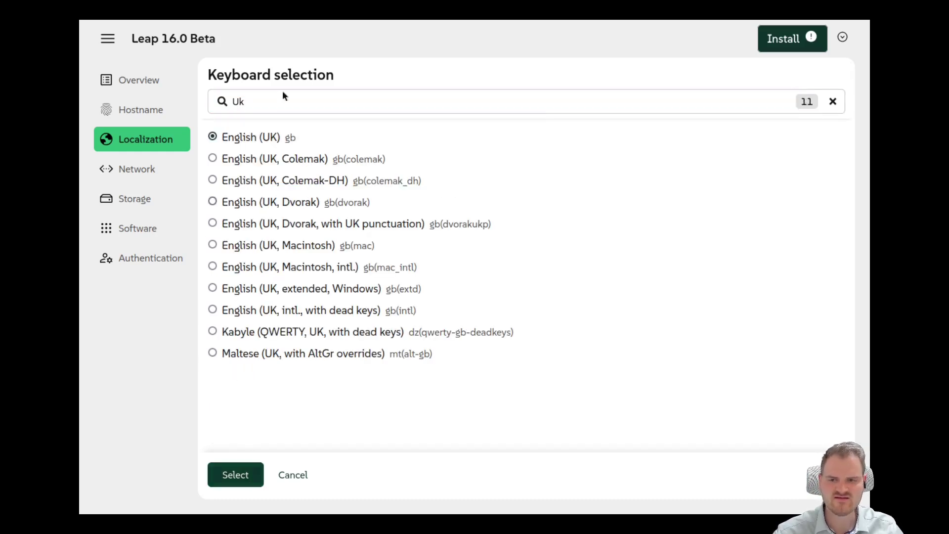
{"action": "left_click", "coordinate": [233, 479]}
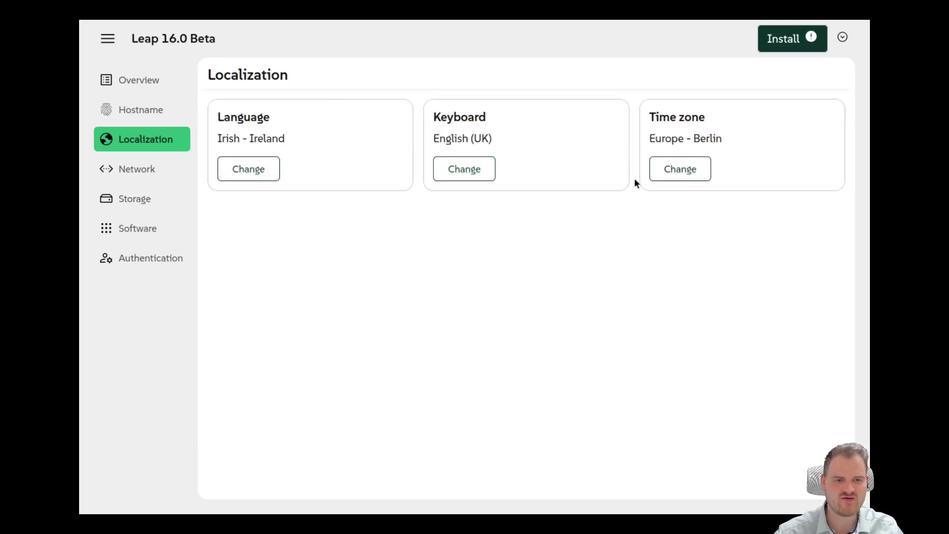
Step: Change the time zone to Europe - Dublin by filtering for 'du'
{"action": "left_click", "coordinate": [673, 176]}
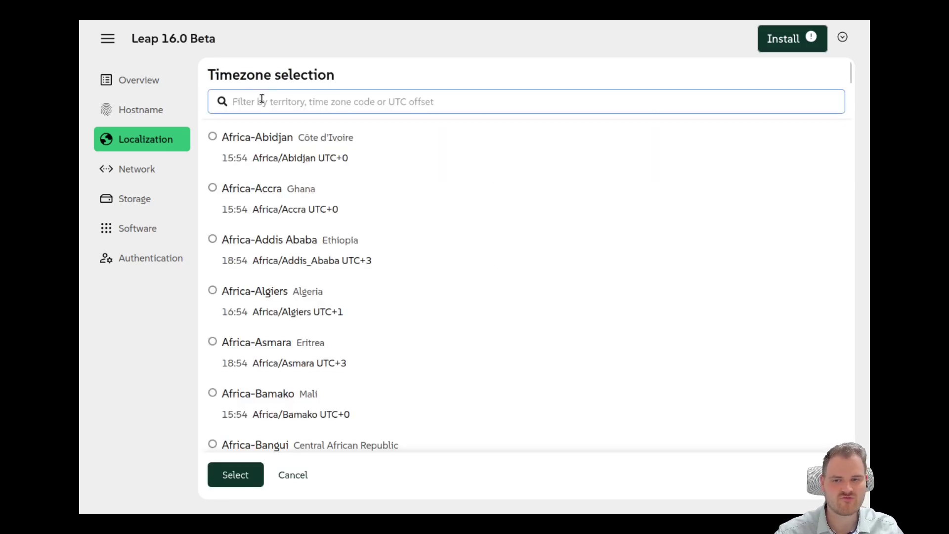
{"action": "type", "text": "du"}
{"action": "key", "text": "Escape"}
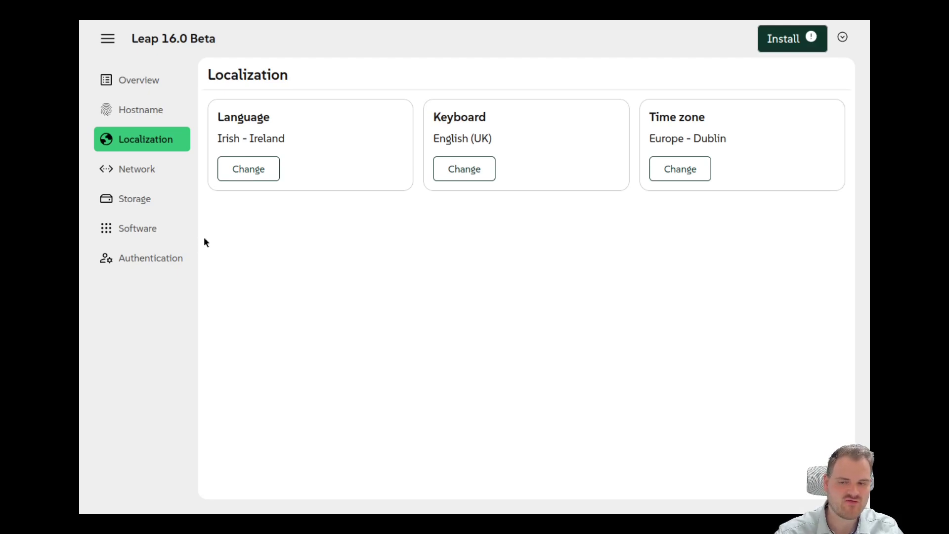
Step: Cancel the language change, review network connections, and open Storage showing /dev/sda's default layout
{"action": "left_click", "coordinate": [229, 169]}
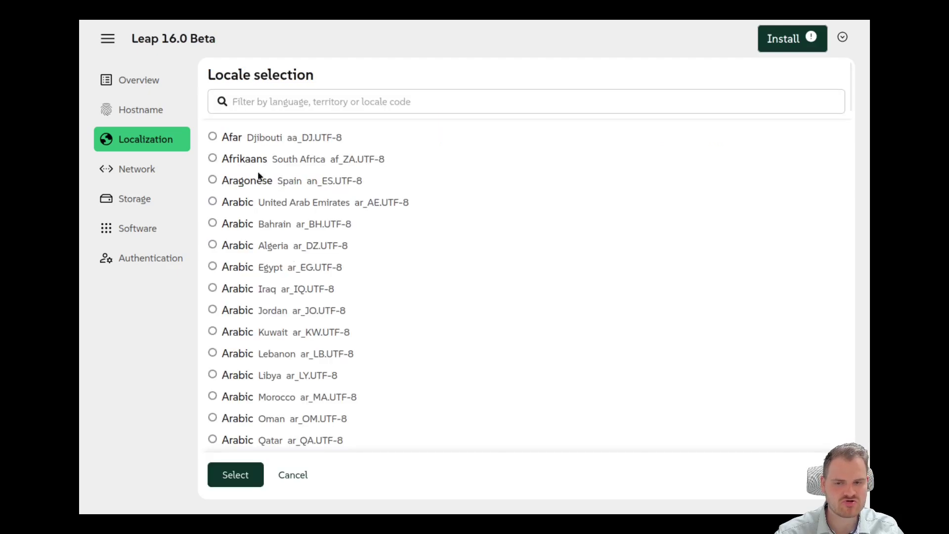
{"action": "left_click", "coordinate": [295, 475]}
{"action": "left_click", "coordinate": [129, 177]}
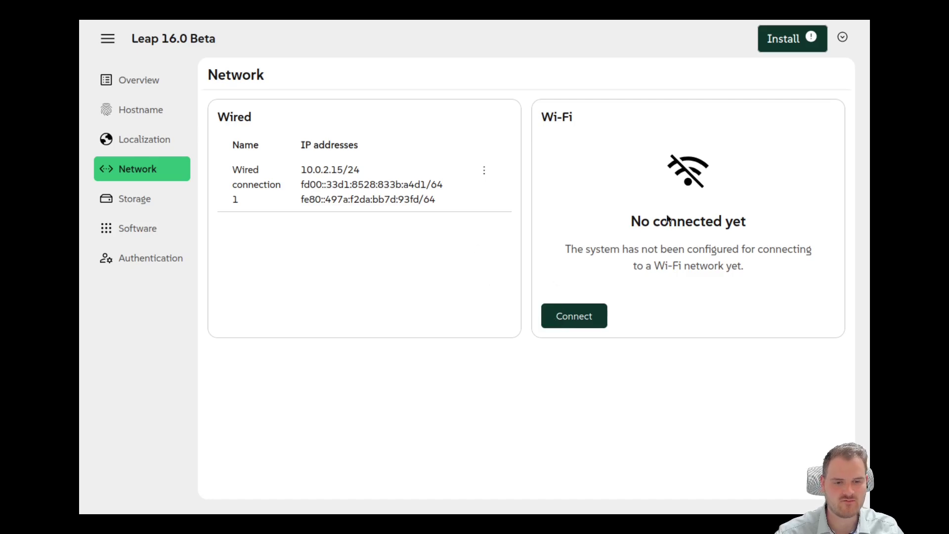
{"action": "left_click", "coordinate": [134, 198]}
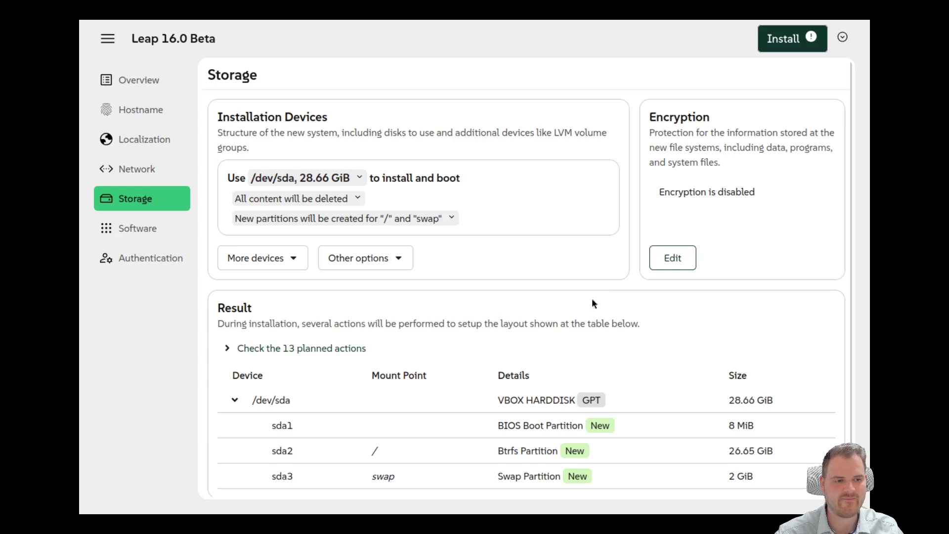
{"action": "scroll", "coordinate": [589, 307], "scroll_direction": "down", "scroll_amount": 1}
{"action": "scroll", "coordinate": [585, 301], "scroll_direction": "up", "scroll_amount": 1}
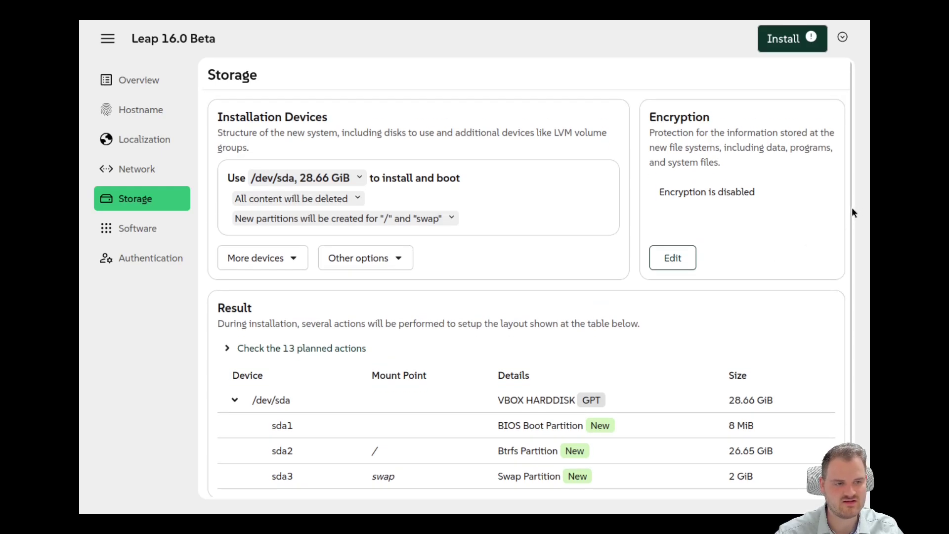
{"action": "scroll", "coordinate": [851, 209], "scroll_direction": "down", "scroll_amount": 1}
{"action": "scroll", "coordinate": [830, 189], "scroll_direction": "up", "scroll_amount": 1}
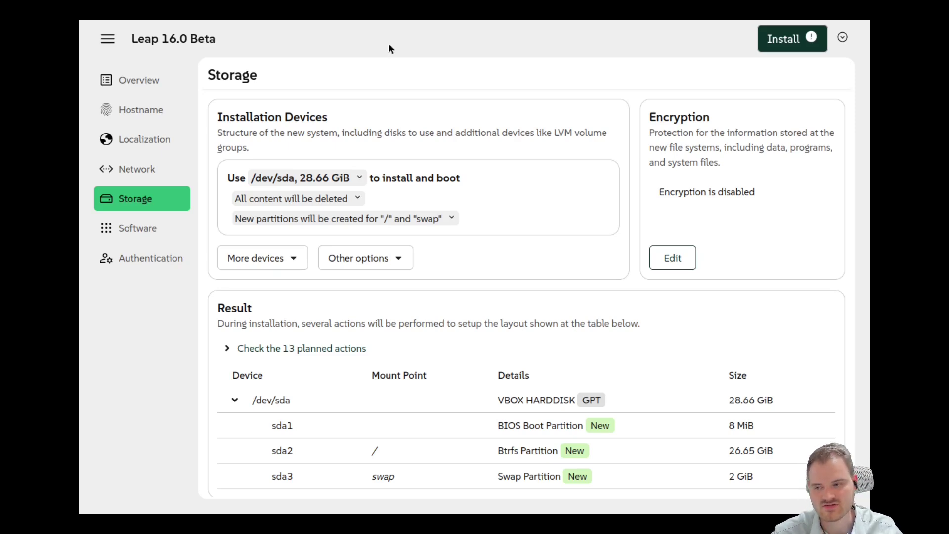
{"action": "left_click", "coordinate": [108, 39]}
{"action": "left_click", "coordinate": [109, 39]}
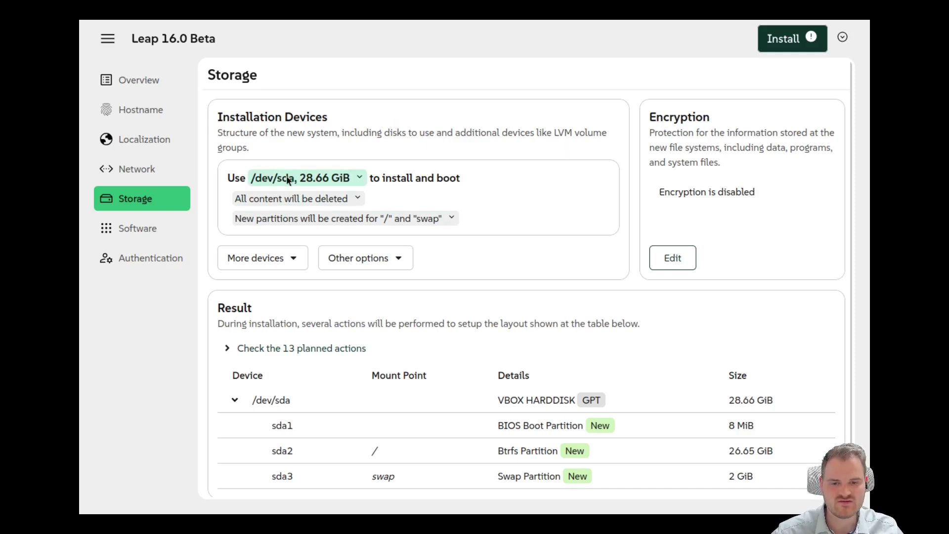
Step: Keep 'All content will be deleted' and expand the planned / and swap partitions list
{"action": "left_click", "coordinate": [334, 199]}
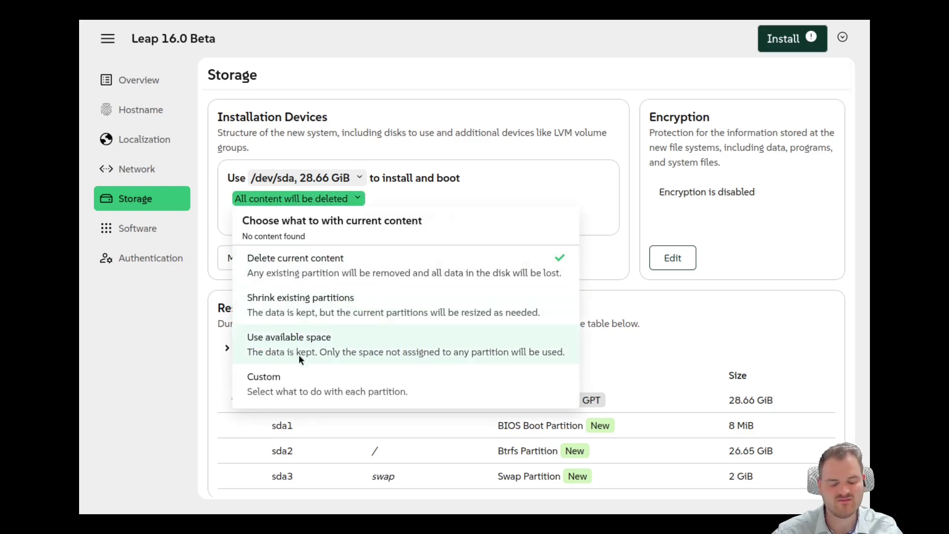
{"action": "left_click", "coordinate": [340, 198]}
{"action": "left_click", "coordinate": [346, 218]}
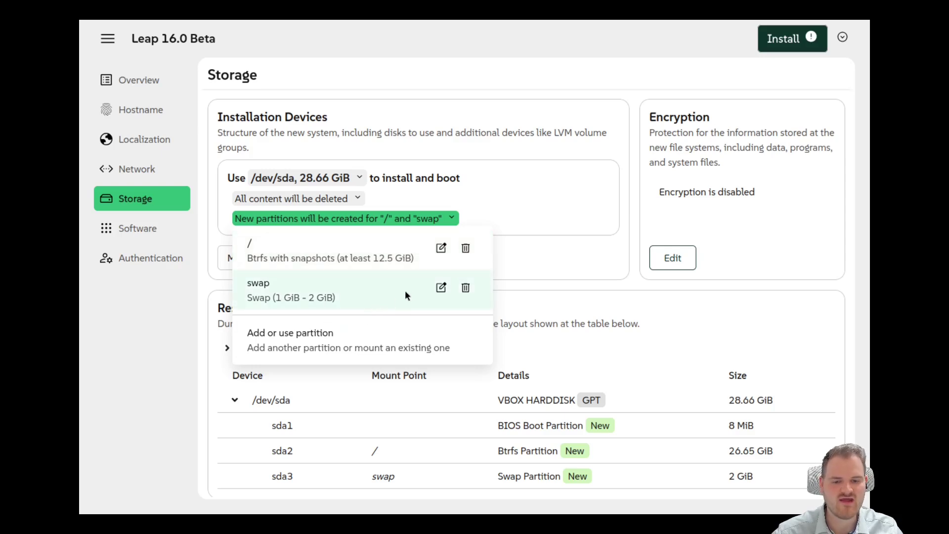
Step: Give swap a custom size of minimum 4 GiB with no maximum, yielding 10.07 GiB swap
{"action": "left_click", "coordinate": [440, 288]}
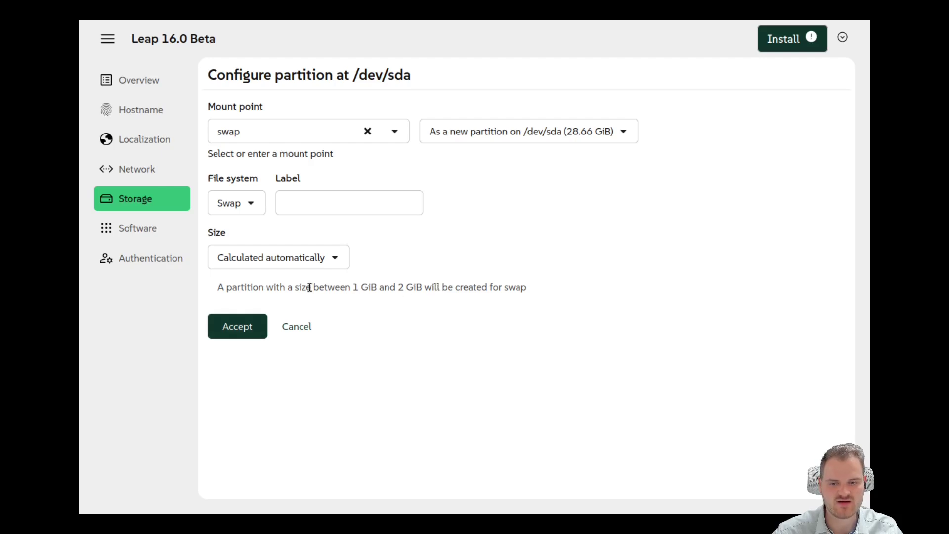
{"action": "left_click", "coordinate": [293, 261]}
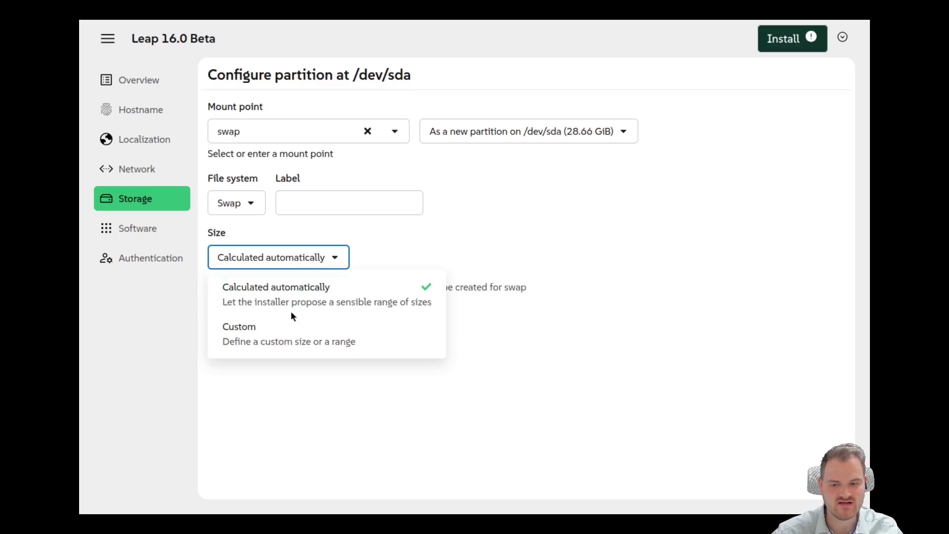
{"action": "left_click", "coordinate": [286, 339]}
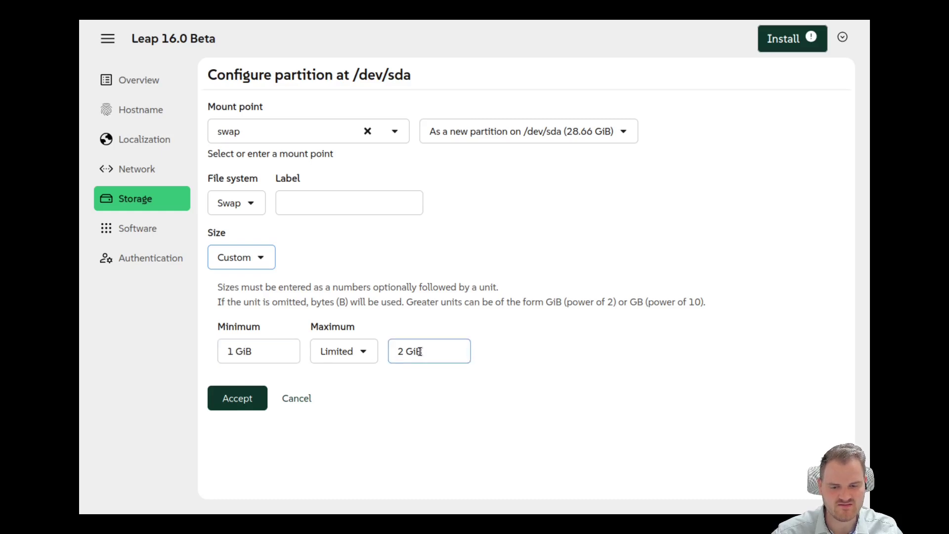
{"action": "left_click", "coordinate": [397, 351]}
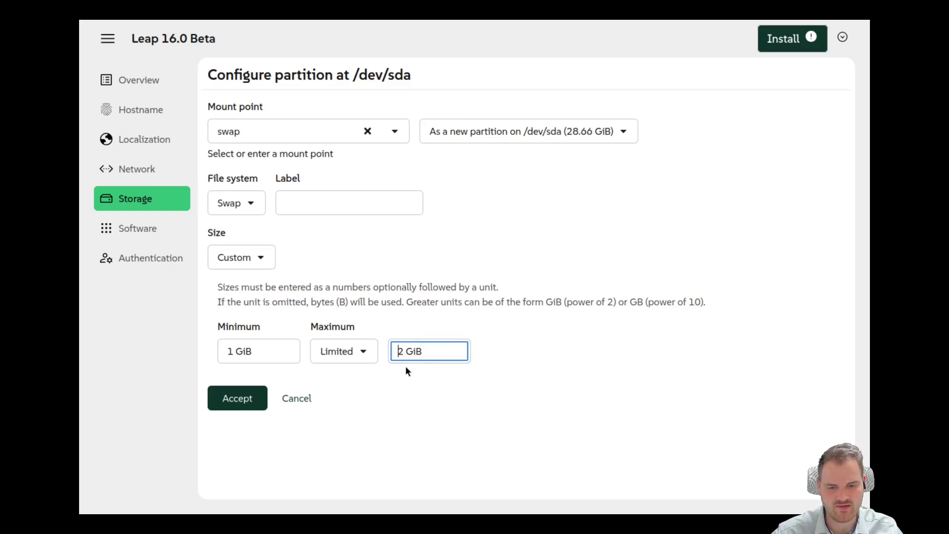
{"action": "key", "text": "Delete"}
{"action": "type", "text": "4"}
{"action": "left_click", "coordinate": [269, 351]}
{"action": "left_click_drag", "start_coordinate": [233, 351], "coordinate": [221, 352]}
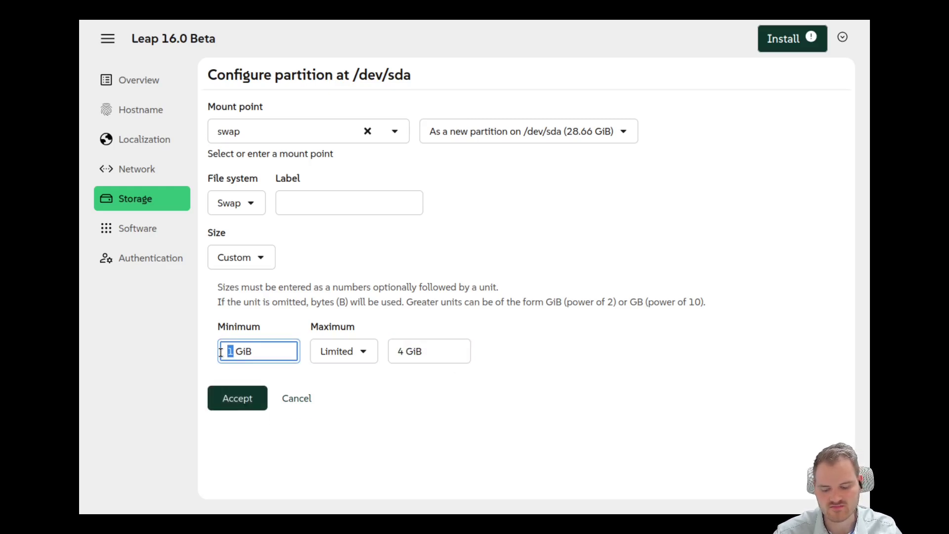
{"action": "type", "text": "4"}
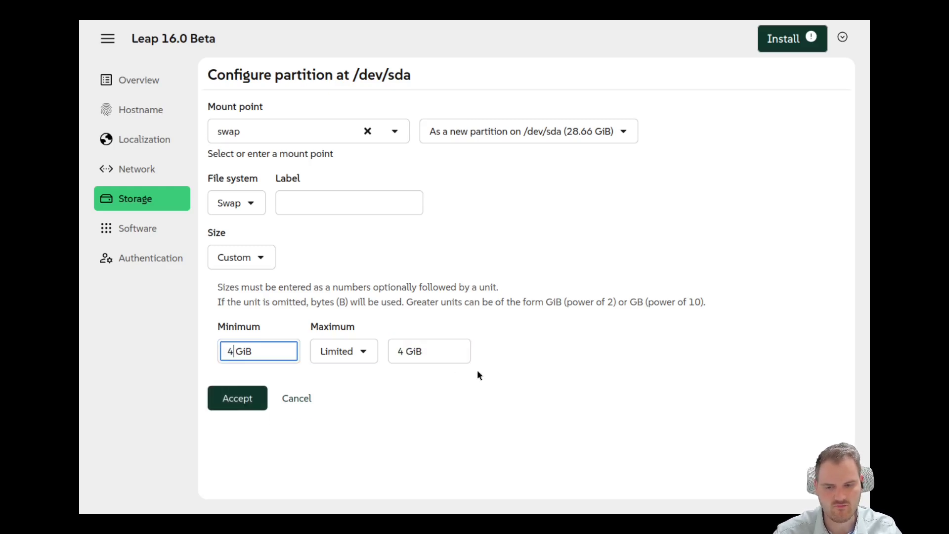
{"action": "left_click", "coordinate": [356, 350]}
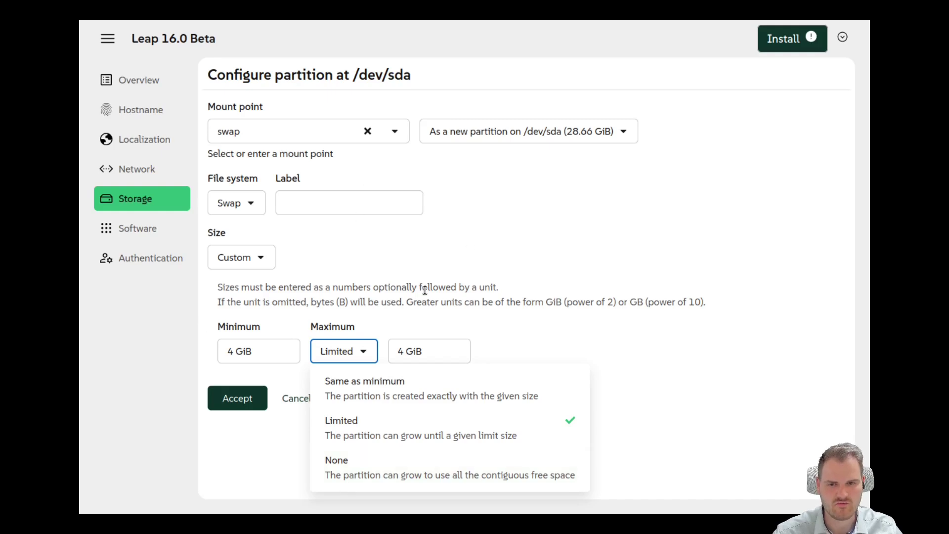
{"action": "left_click", "coordinate": [372, 470]}
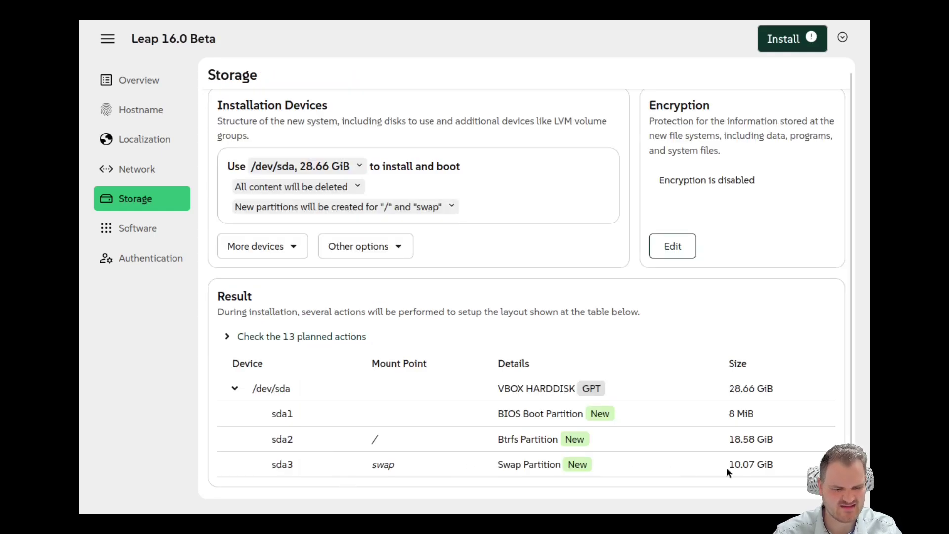
Step: Fix swap at exactly 4 GiB by setting its maximum to 'Same as minimum'
{"action": "left_click", "coordinate": [285, 246]}
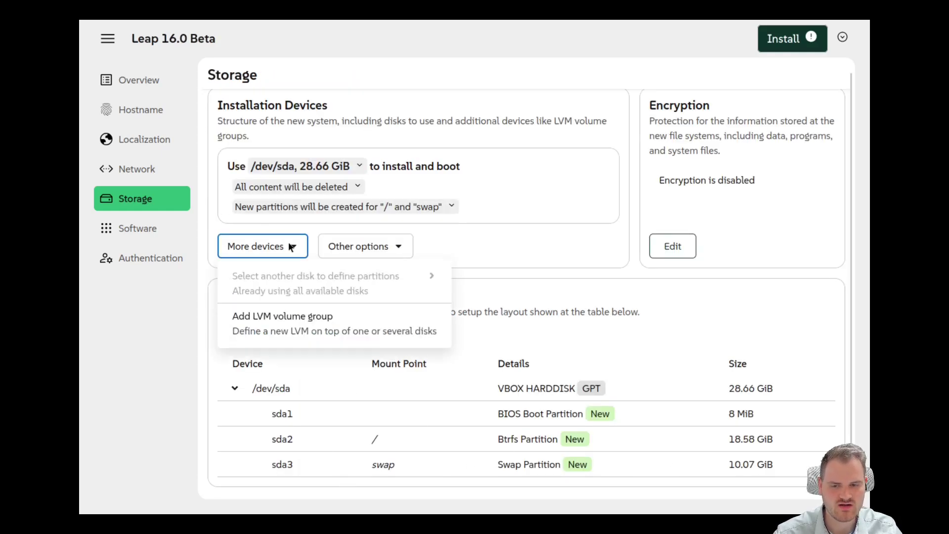
{"action": "left_click", "coordinate": [292, 246]}
{"action": "left_click", "coordinate": [348, 206]}
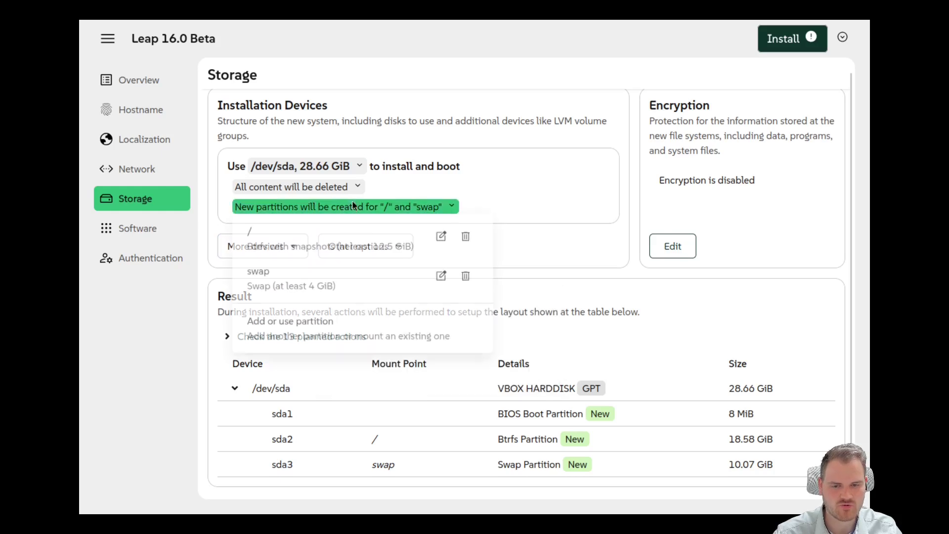
{"action": "left_click", "coordinate": [441, 275]}
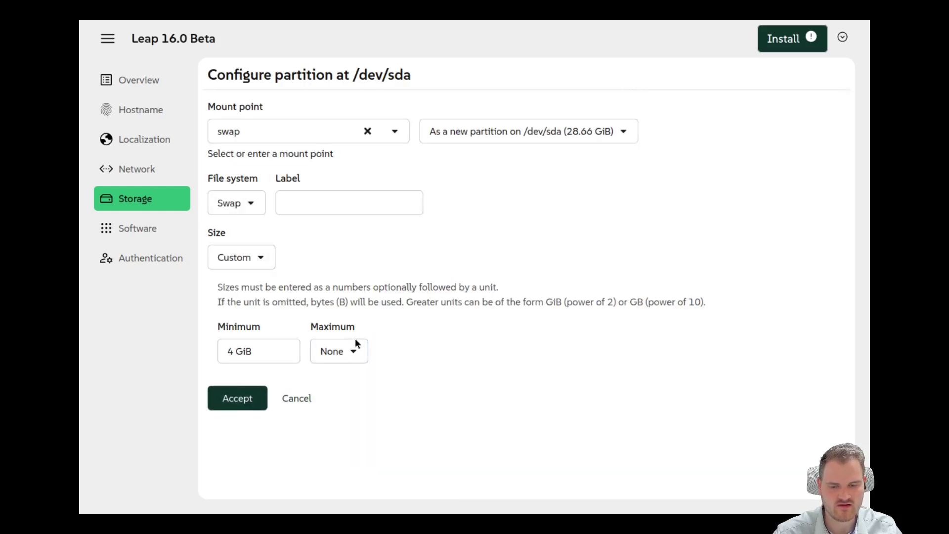
{"action": "left_click", "coordinate": [345, 356]}
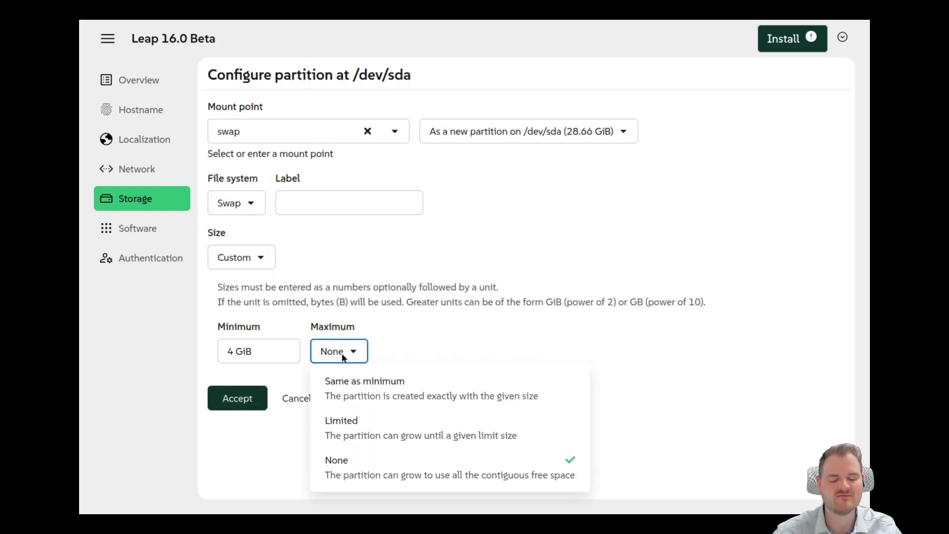
{"action": "left_click", "coordinate": [354, 385]}
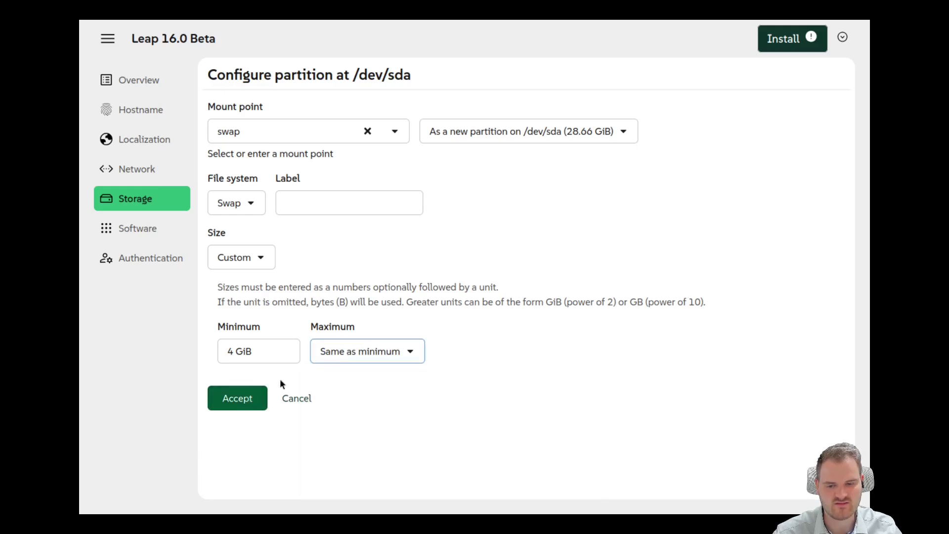
{"action": "left_click", "coordinate": [237, 401]}
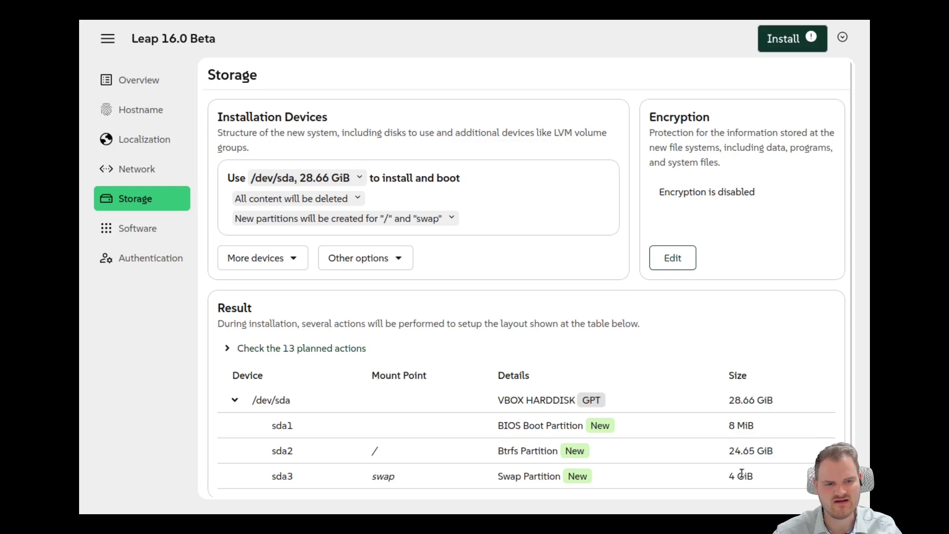
{"action": "scroll", "coordinate": [328, 254], "scroll_direction": "down", "scroll_amount": 1}
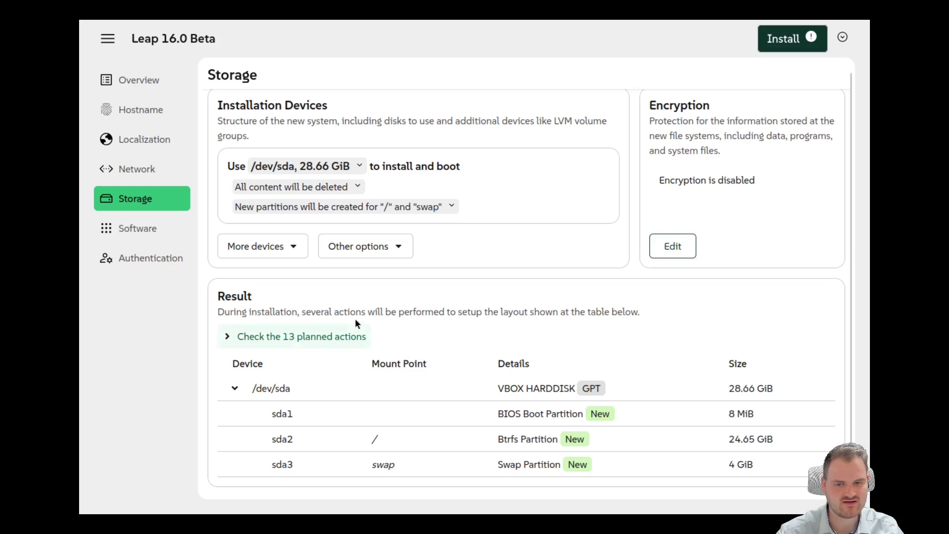
{"action": "left_click", "coordinate": [357, 249]}
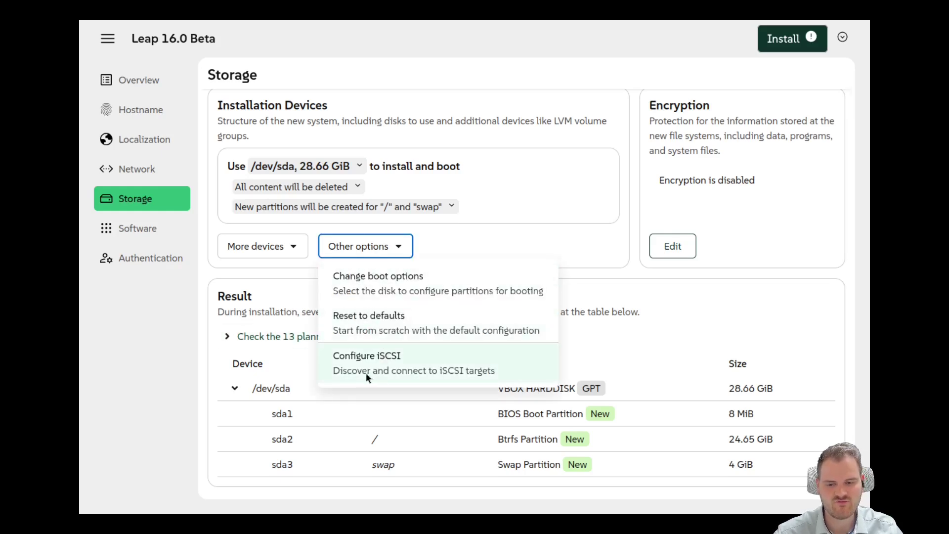
{"action": "left_click", "coordinate": [288, 246]}
{"action": "left_click", "coordinate": [290, 246]}
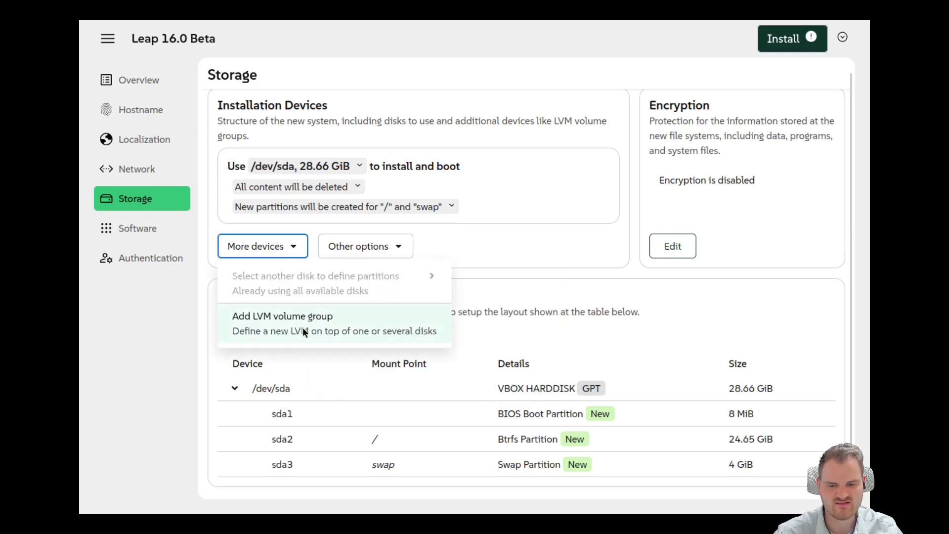
{"action": "left_click", "coordinate": [409, 245]}
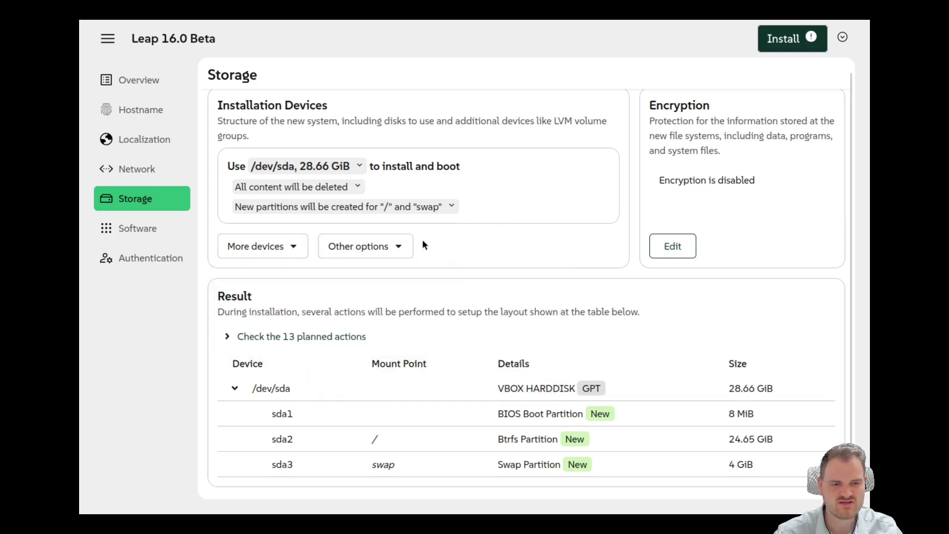
{"action": "left_click", "coordinate": [398, 247]}
{"action": "left_click", "coordinate": [515, 232]}
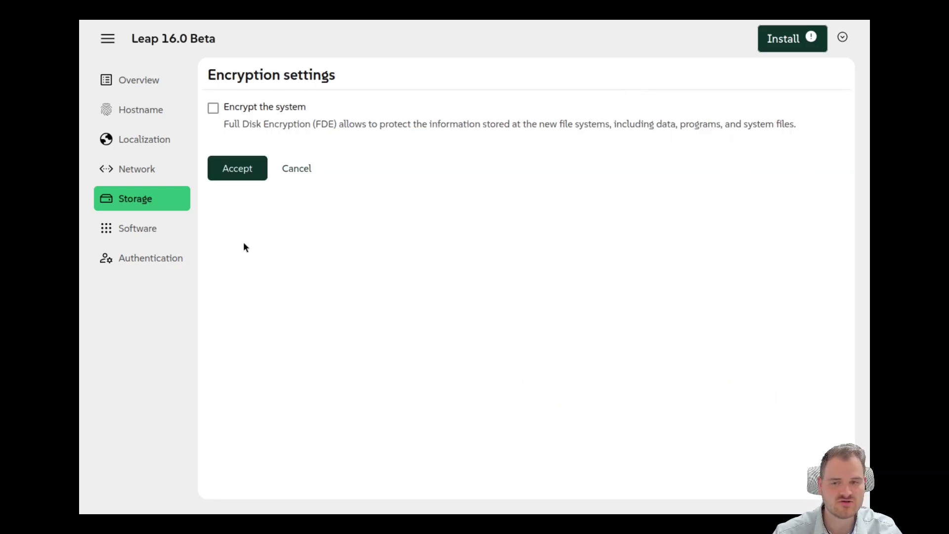
Step: Tick 'Encrypt the system' and enter and confirm the disk encryption password
{"action": "left_click", "coordinate": [214, 109]}
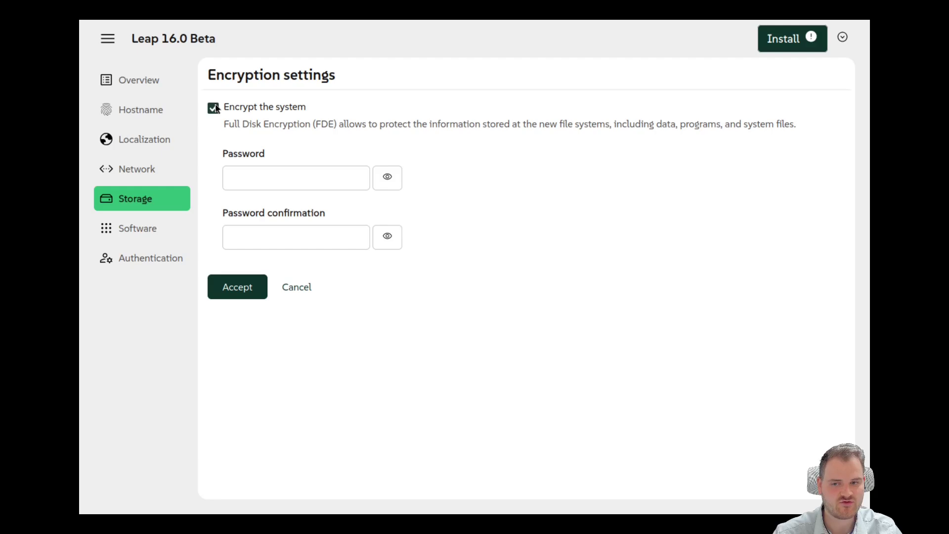
{"action": "left_click", "coordinate": [280, 184]}
{"action": "type", "text": "•••••"}
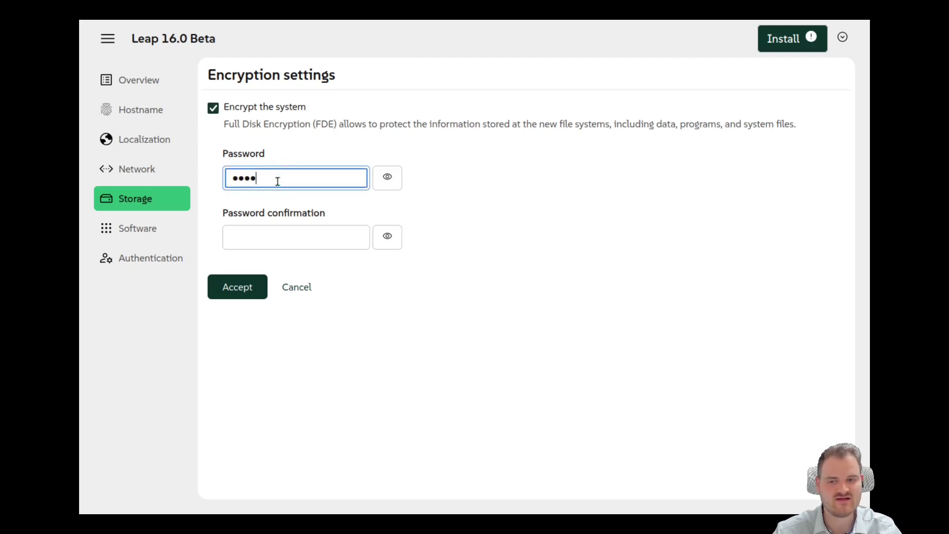
{"action": "type", "text": "••••"}
{"action": "left_click", "coordinate": [257, 238]}
{"action": "type", "text": "•••••••••"}
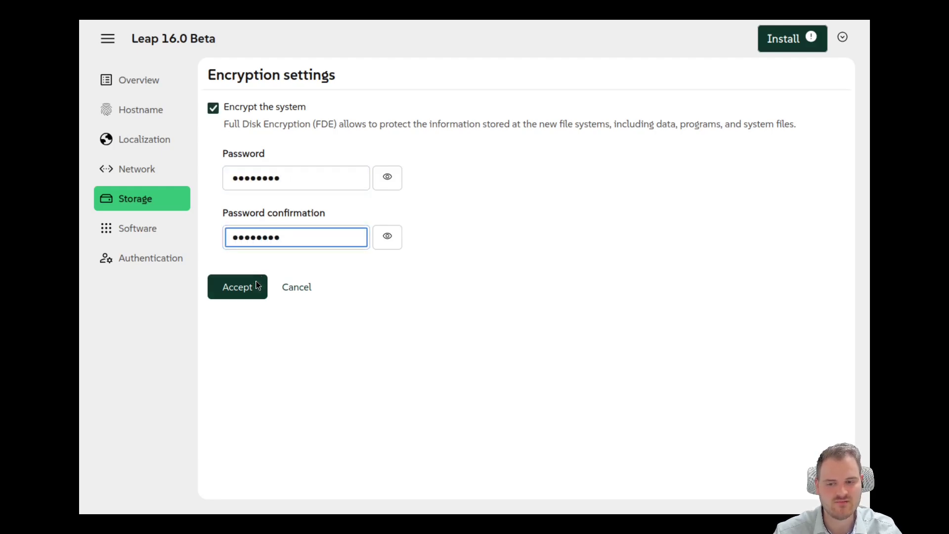
{"action": "left_click", "coordinate": [257, 288]}
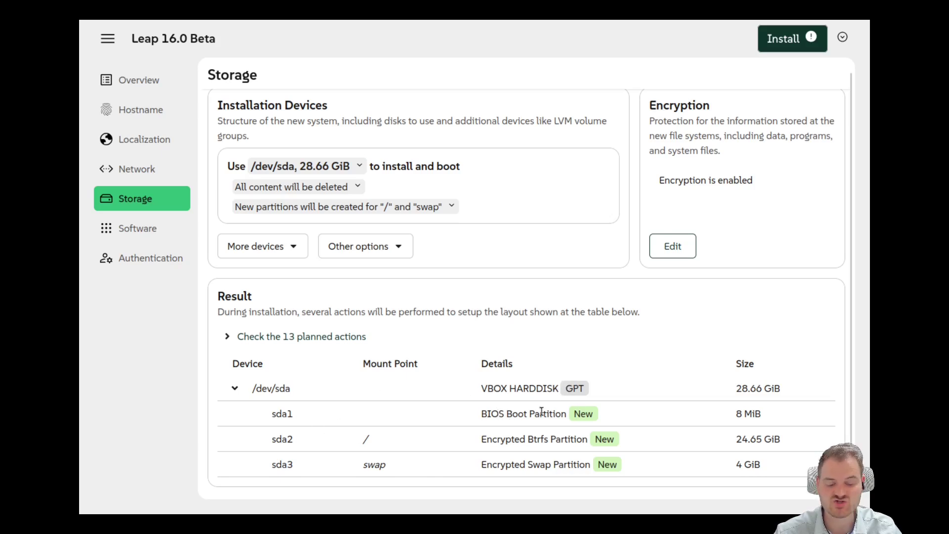
Step: Open the Software pattern list and untick SELinux Support
{"action": "left_click", "coordinate": [125, 230]}
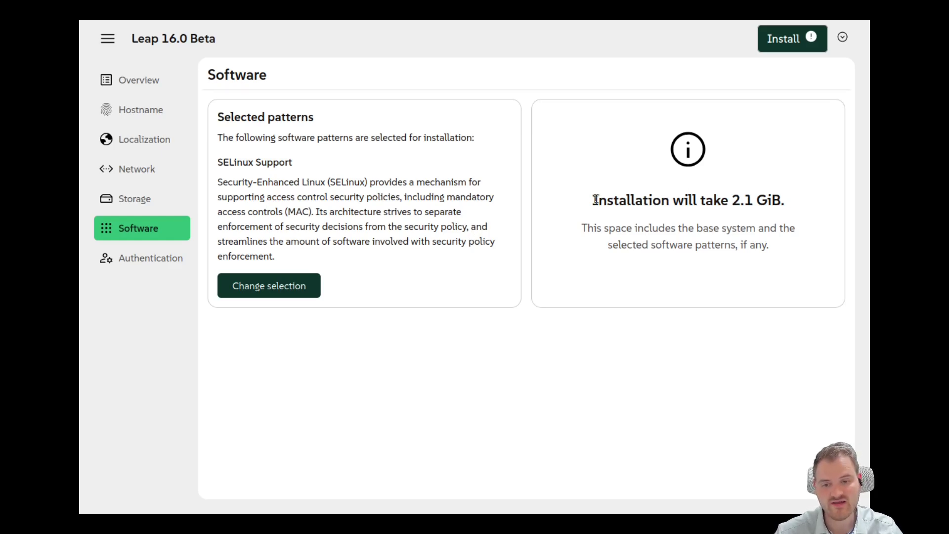
{"action": "left_click_drag", "start_coordinate": [595, 200], "coordinate": [788, 248]}
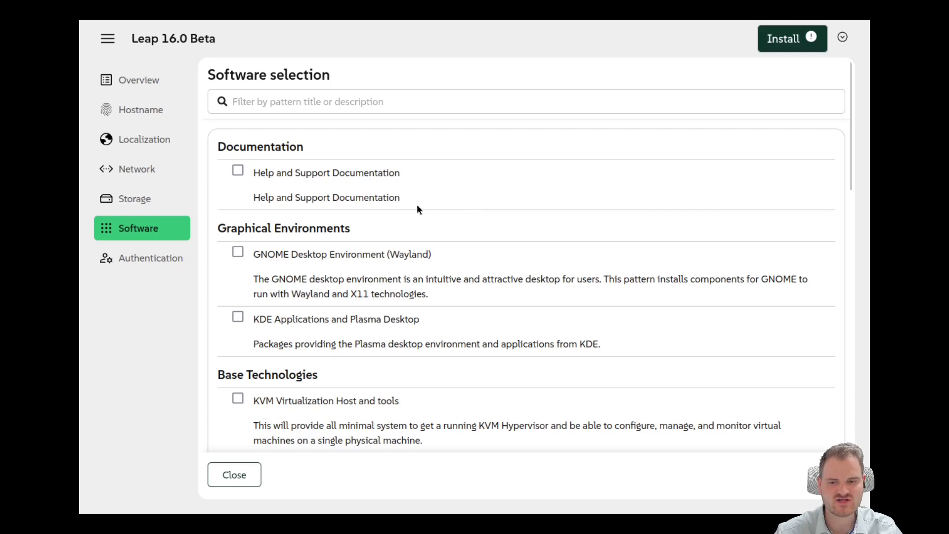
{"action": "scroll", "coordinate": [367, 266], "scroll_direction": "down", "scroll_amount": 6}
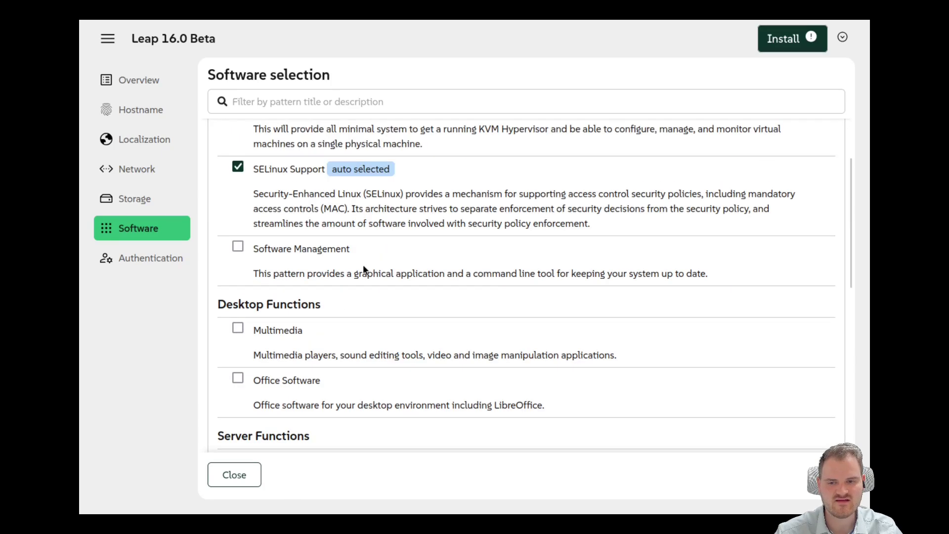
{"action": "scroll", "coordinate": [364, 270], "scroll_direction": "down", "scroll_amount": 2}
{"action": "scroll", "coordinate": [363, 266], "scroll_direction": "up", "scroll_amount": 7}
{"action": "scroll", "coordinate": [363, 267], "scroll_direction": "down", "scroll_amount": 2}
{"action": "scroll", "coordinate": [363, 267], "scroll_direction": "down", "scroll_amount": 2}
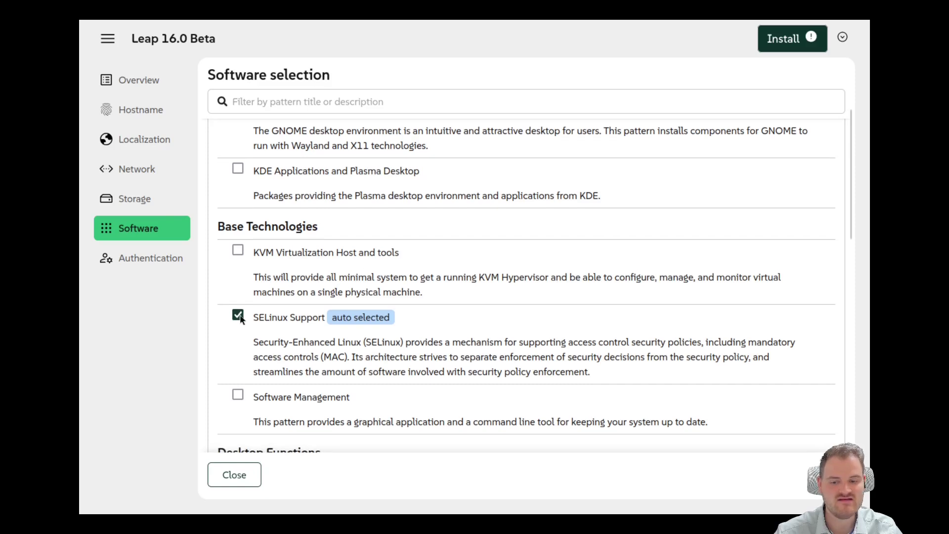
{"action": "left_click", "coordinate": [239, 315]}
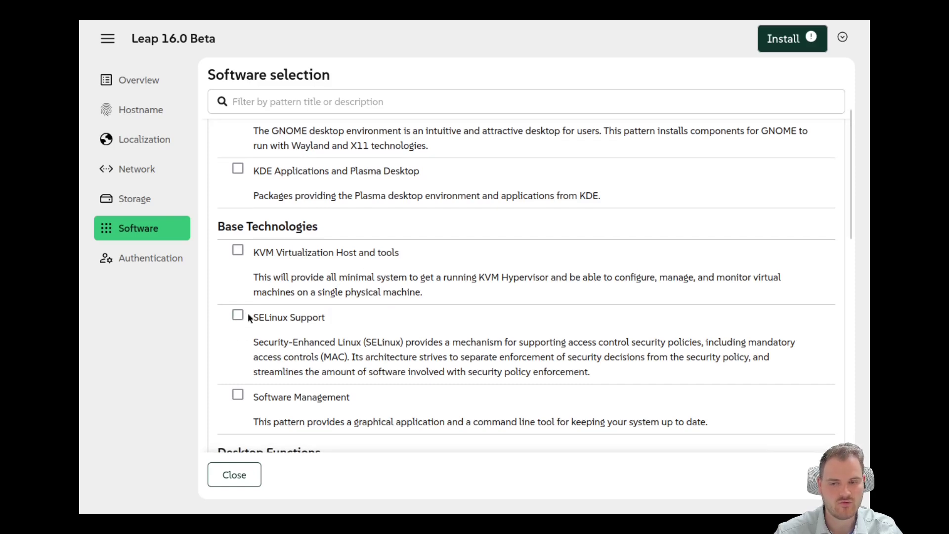
{"action": "scroll", "coordinate": [242, 312], "scroll_direction": "down", "scroll_amount": 2}
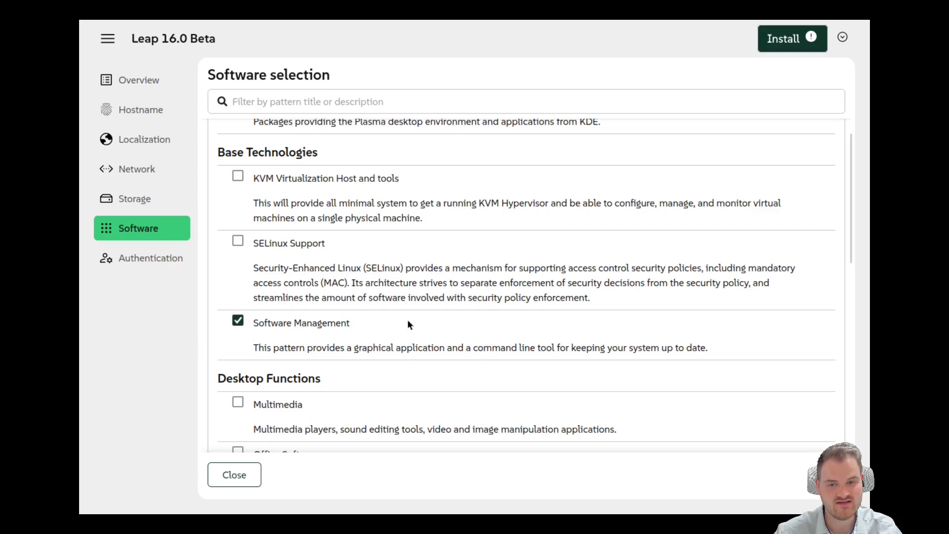
{"action": "scroll", "coordinate": [398, 319], "scroll_direction": "up", "scroll_amount": 5}
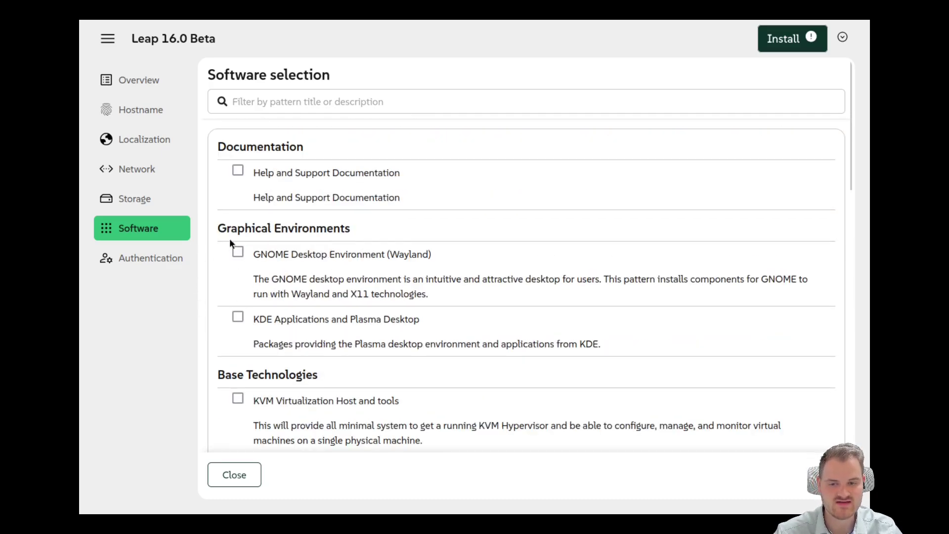
Step: Tick KDE Applications and Plasma Desktop, then look through the remaining patterns
{"action": "left_click", "coordinate": [238, 316]}
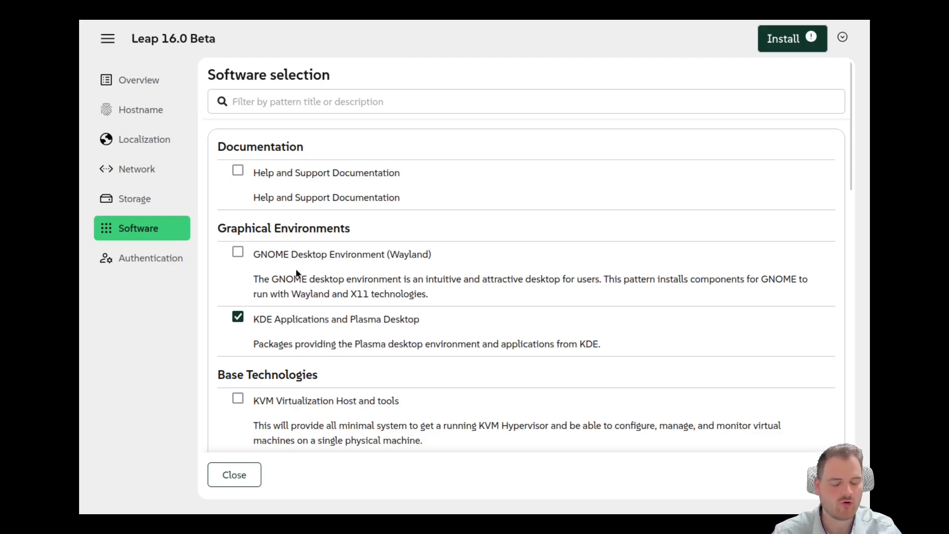
{"action": "scroll", "coordinate": [300, 277], "scroll_direction": "down", "scroll_amount": 3}
{"action": "scroll", "coordinate": [301, 279], "scroll_direction": "down", "scroll_amount": 5}
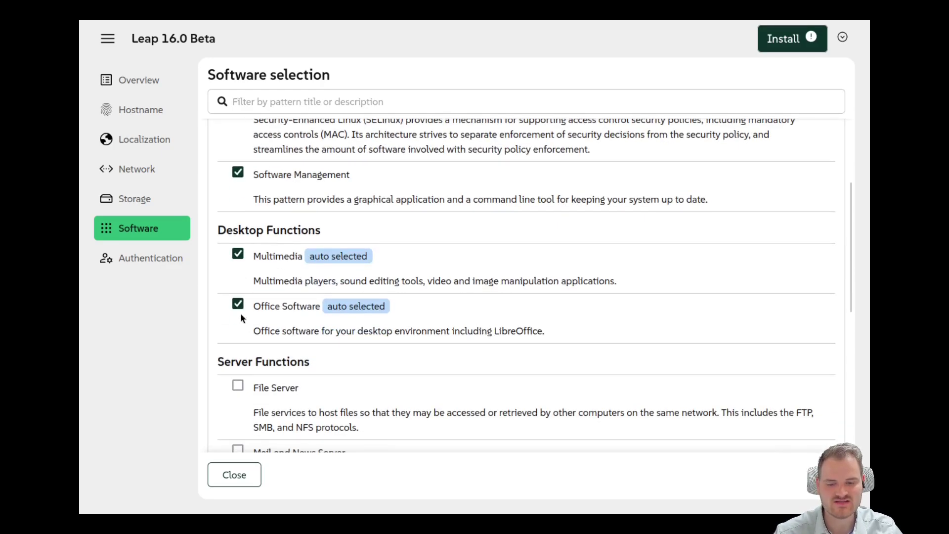
{"action": "scroll", "coordinate": [257, 302], "scroll_direction": "down", "scroll_amount": 5}
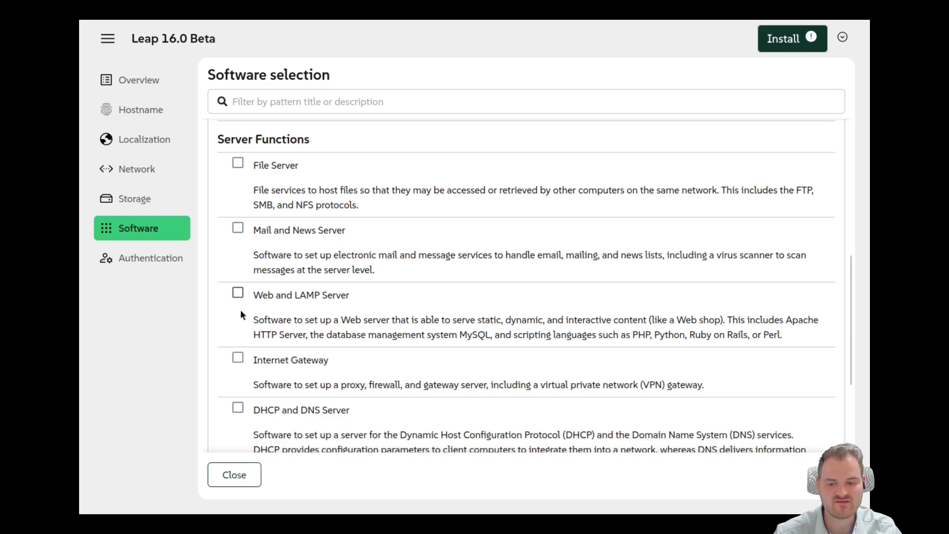
{"action": "scroll", "coordinate": [242, 313], "scroll_direction": "down", "scroll_amount": 3}
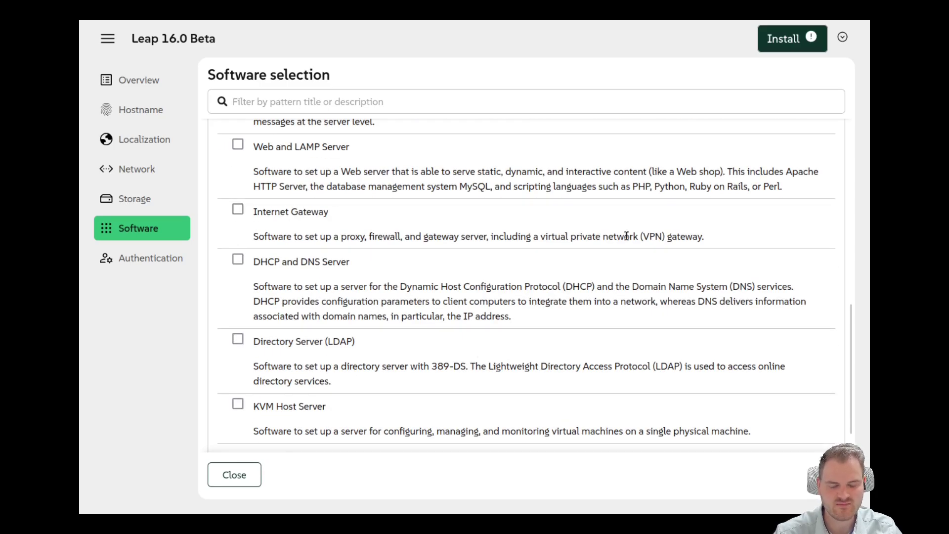
{"action": "scroll", "coordinate": [259, 341], "scroll_direction": "down", "scroll_amount": 3}
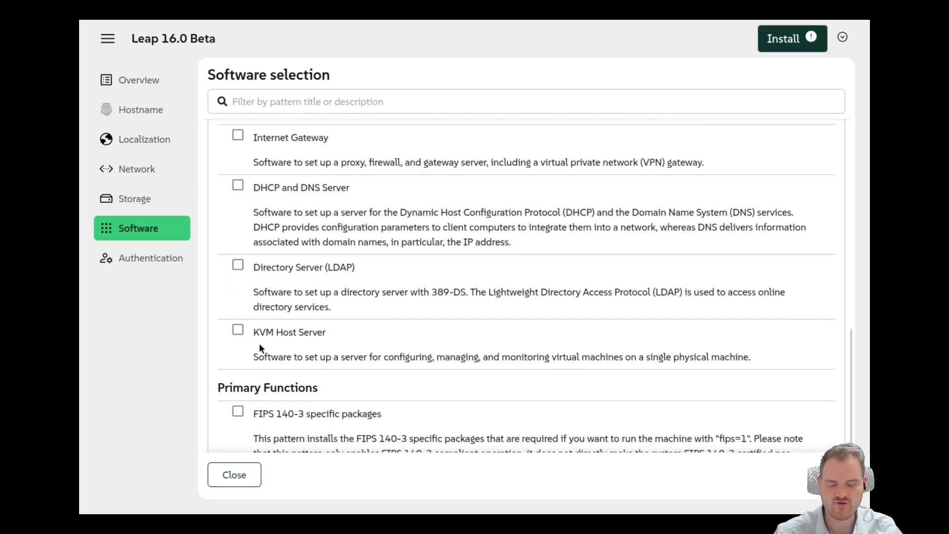
{"action": "scroll", "coordinate": [263, 334], "scroll_direction": "down", "scroll_amount": 1}
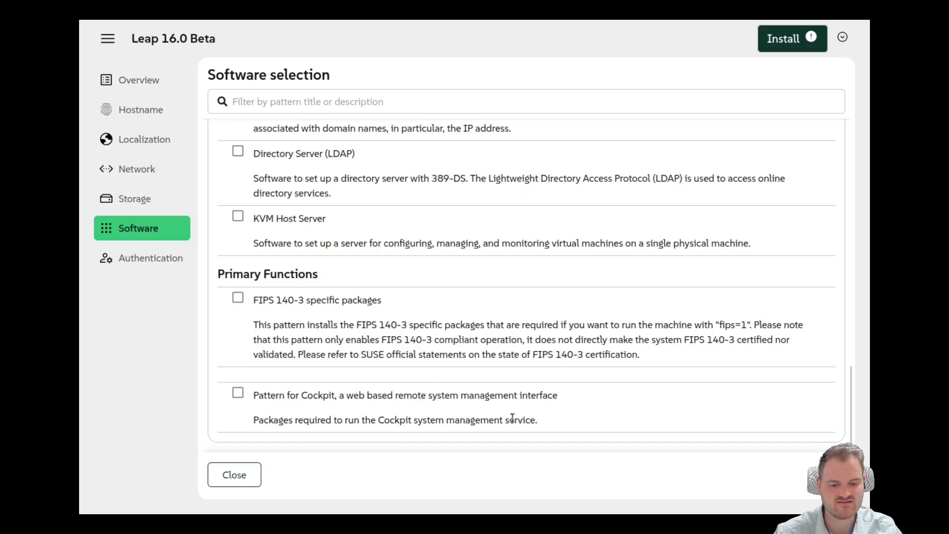
{"action": "scroll", "coordinate": [366, 321], "scroll_direction": "up", "scroll_amount": 13}
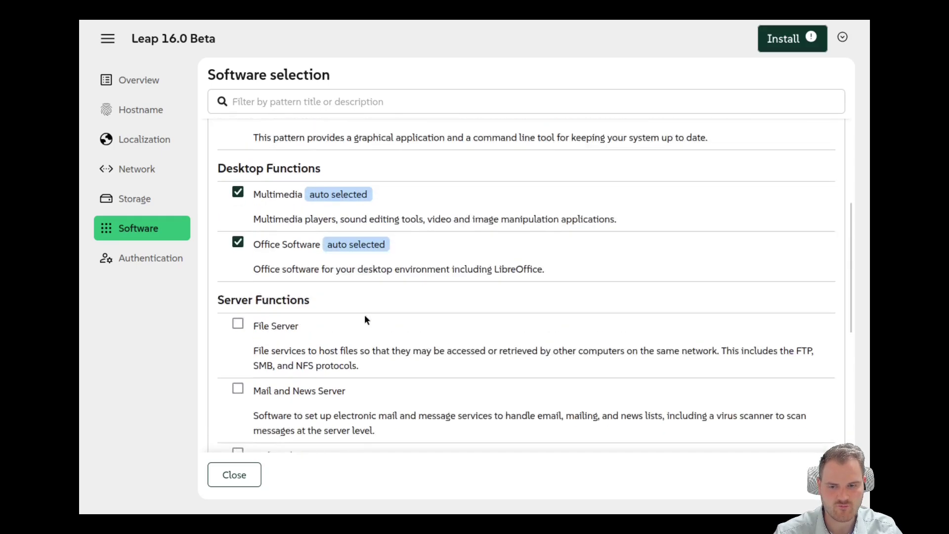
{"action": "scroll", "coordinate": [365, 318], "scroll_direction": "up", "scroll_amount": 9}
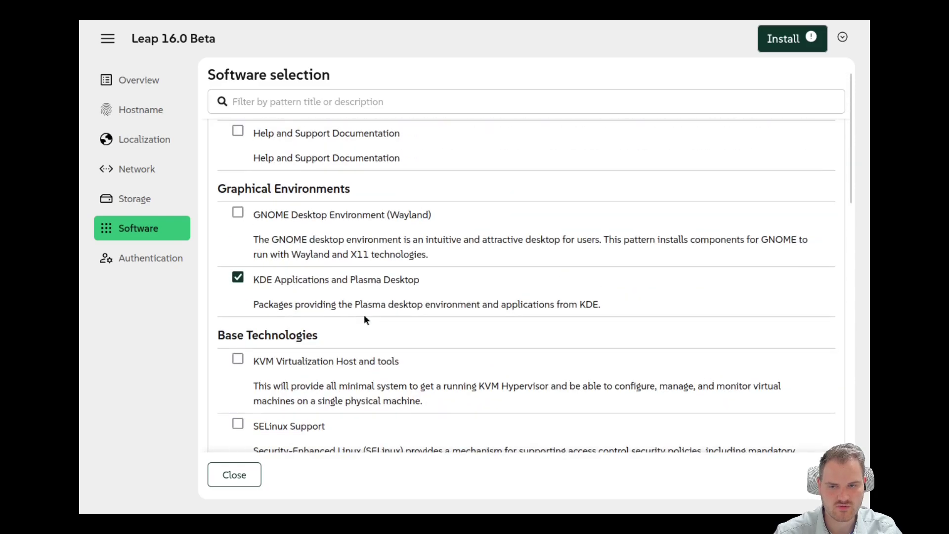
{"action": "scroll", "coordinate": [364, 317], "scroll_direction": "down", "scroll_amount": 4}
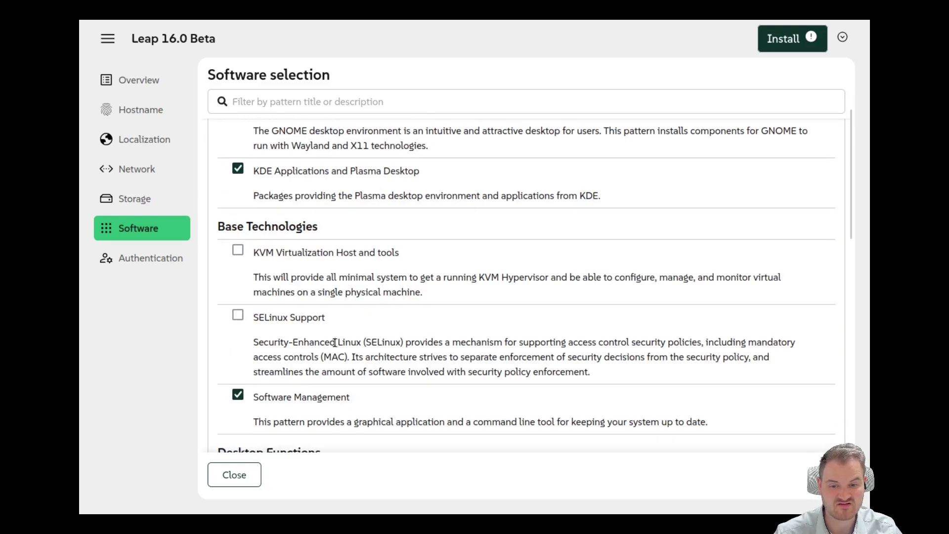
{"action": "scroll", "coordinate": [335, 344], "scroll_direction": "down", "scroll_amount": 3}
{"action": "scroll", "coordinate": [334, 346], "scroll_direction": "down", "scroll_amount": 3}
Step: Filter the pattern list for 'cockpit', then clear the filter
{"action": "left_click", "coordinate": [403, 101]}
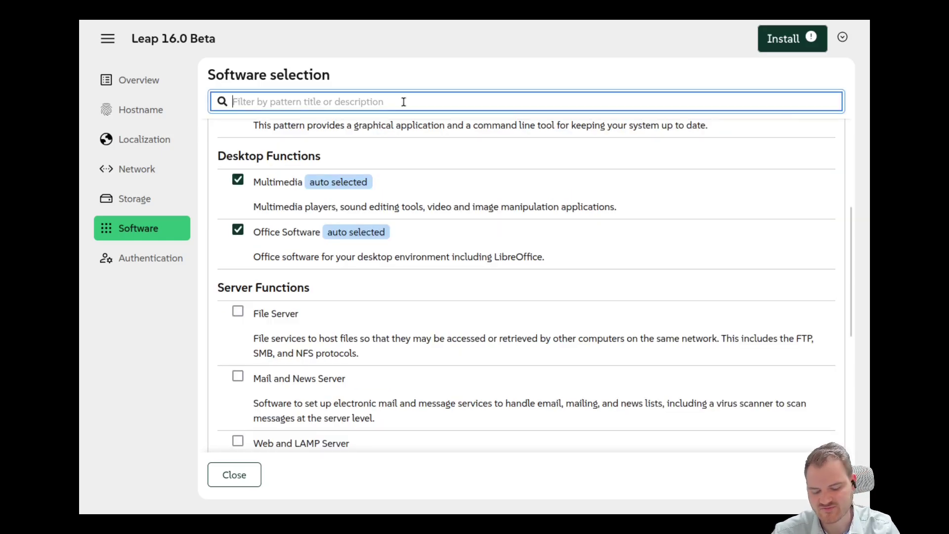
{"action": "type", "text": "cockpit"}
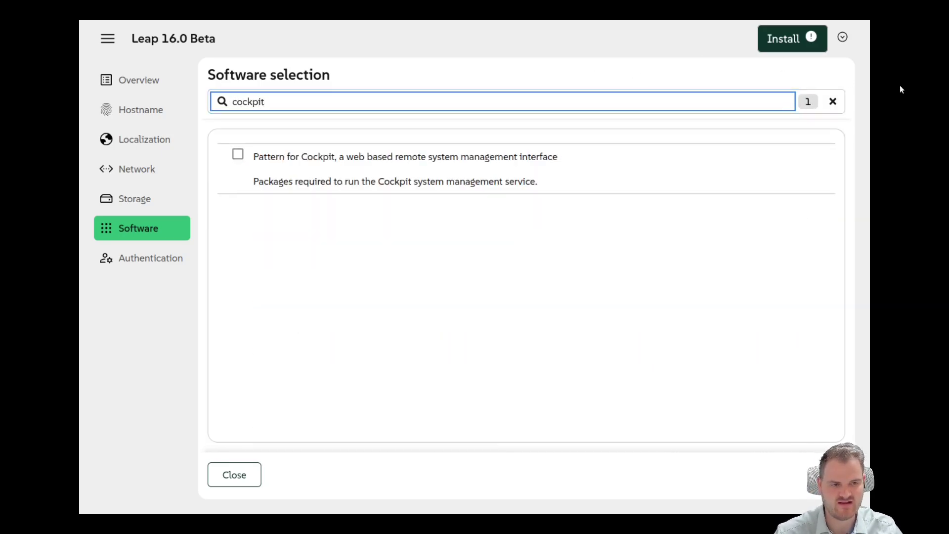
{"action": "left_click", "coordinate": [833, 101]}
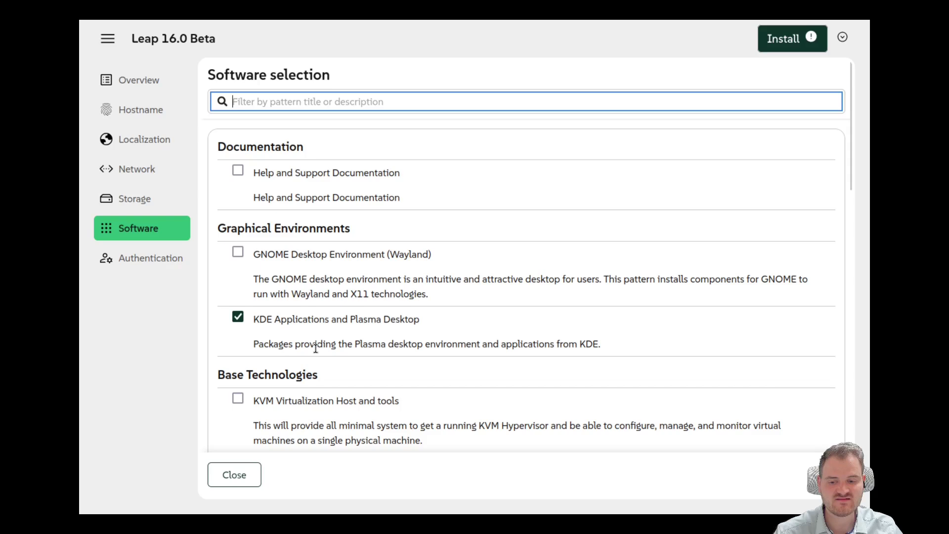
Step: Close the software selection (5.6 GiB needed) and go to Authentication
{"action": "left_click", "coordinate": [254, 475]}
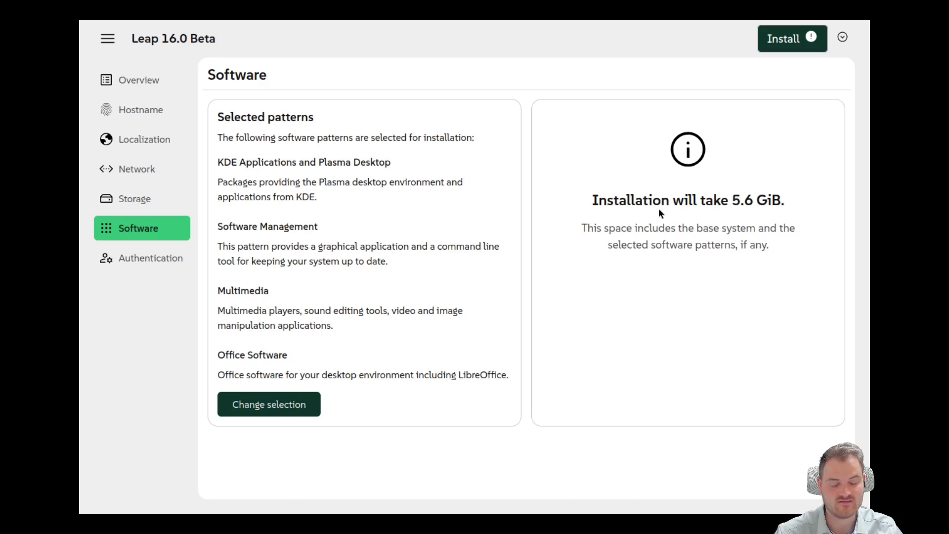
{"action": "left_click", "coordinate": [149, 258]}
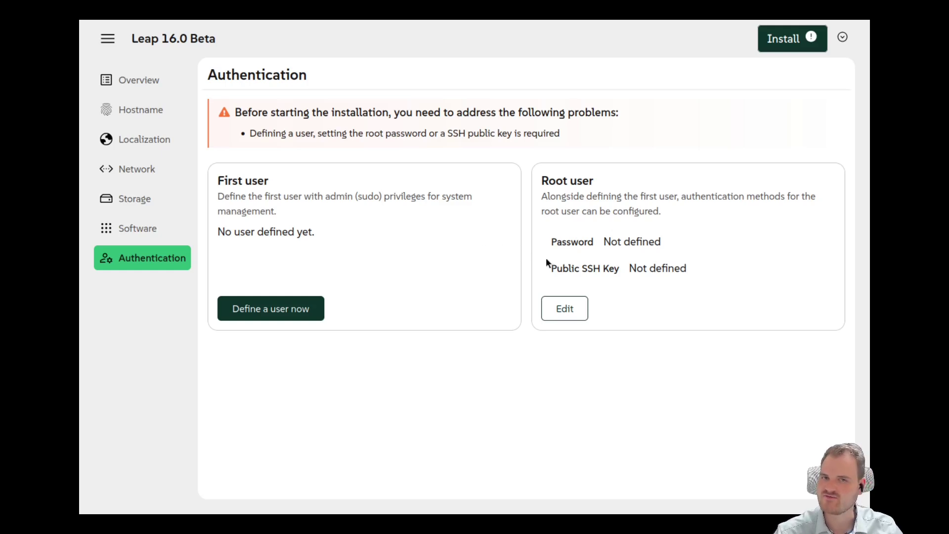
Step: Enable password login for root and set a confirmed root password
{"action": "left_click", "coordinate": [565, 308]}
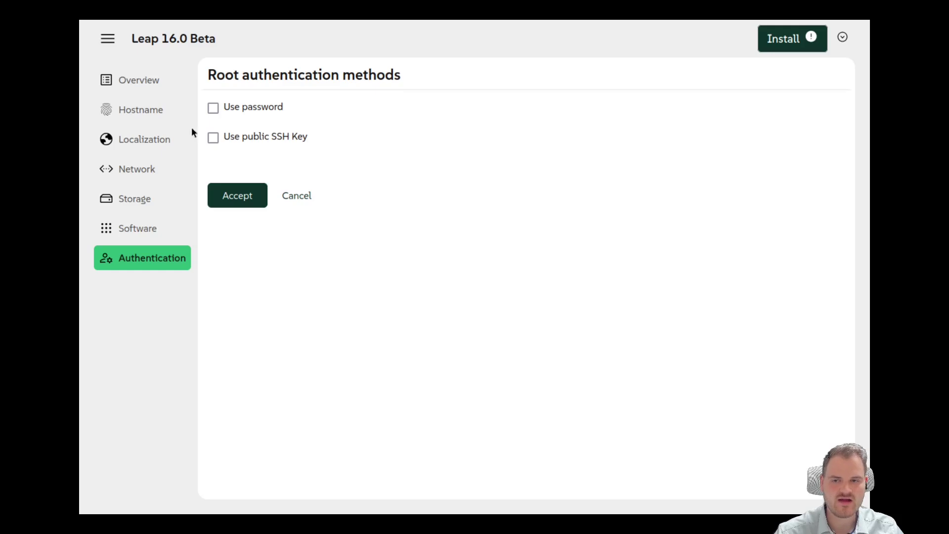
{"action": "left_click", "coordinate": [213, 108]}
{"action": "left_click", "coordinate": [244, 159]}
{"action": "type", "text": "*******"}
{"action": "left_click", "coordinate": [250, 218]}
{"action": "type", "text": "*******"}
{"action": "left_click", "coordinate": [237, 315]}
Step: Define the first user's full name, username and confirmed password, then dismiss the install prompt
{"action": "left_click", "coordinate": [289, 247]}
{"action": "left_click", "coordinate": [241, 128]}
{"action": "type", "text": "Jean"}
{"action": "key", "text": "Tab"}
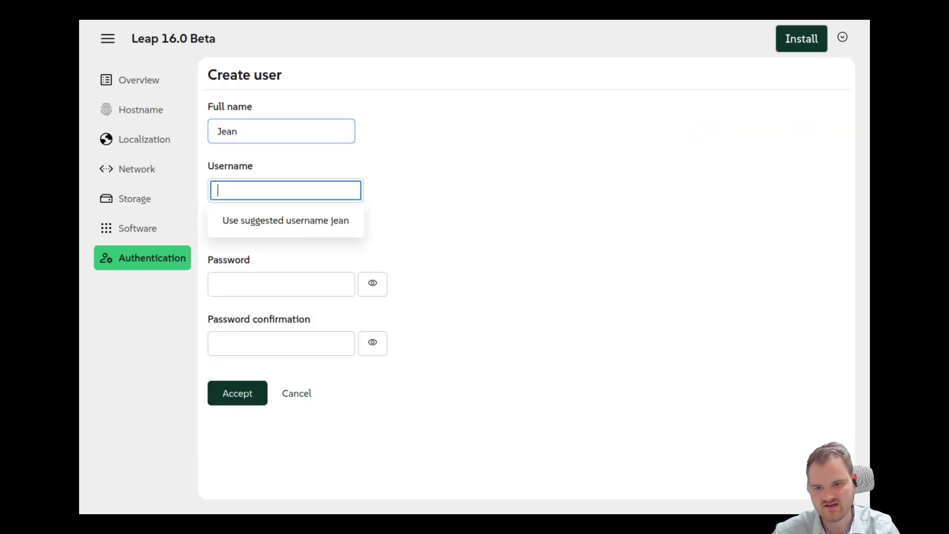
{"action": "key", "text": "Return"}
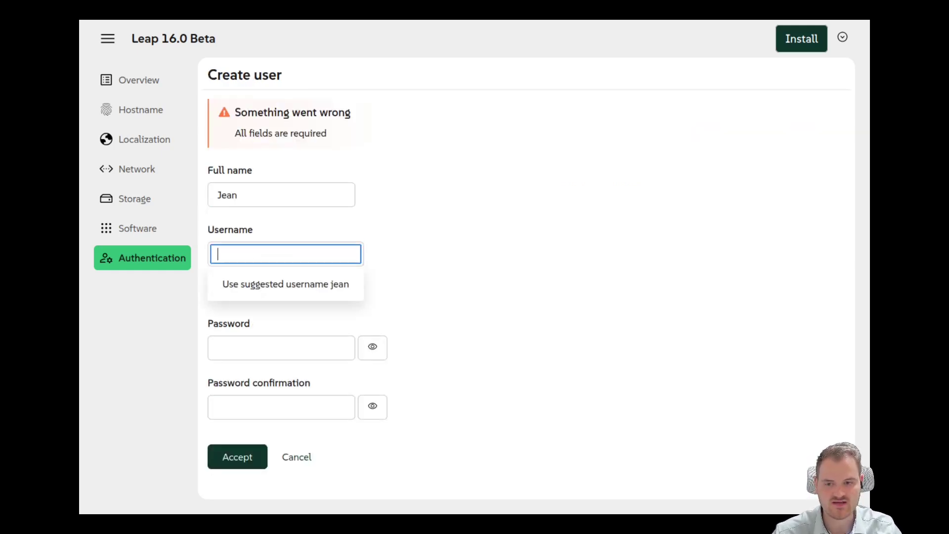
{"action": "type", "text": "jean"}
{"action": "key", "text": "Tab"}
{"action": "type", "text": "•••••••••"}
{"action": "left_click", "coordinate": [275, 366]}
{"action": "type", "text": "••••••"}
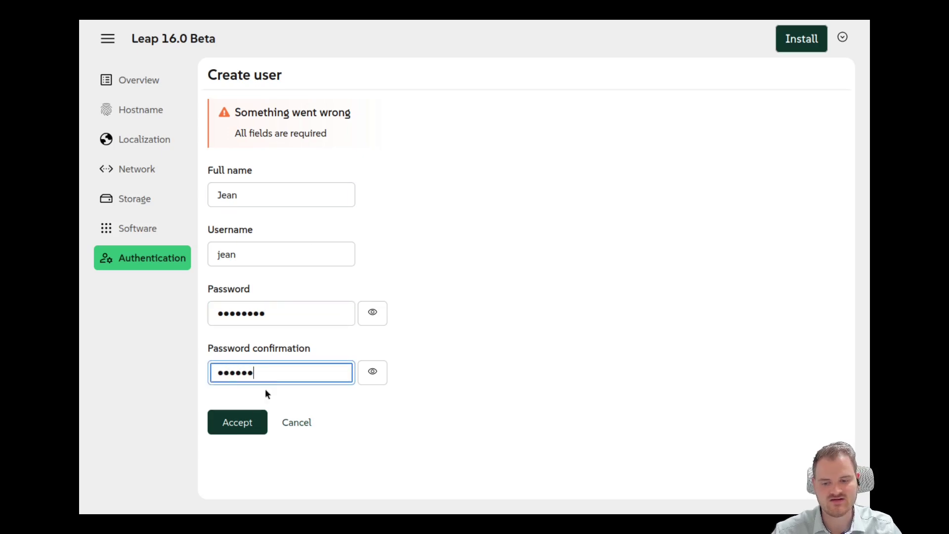
{"action": "type", "text": "•••"}
{"action": "left_click", "coordinate": [244, 423]}
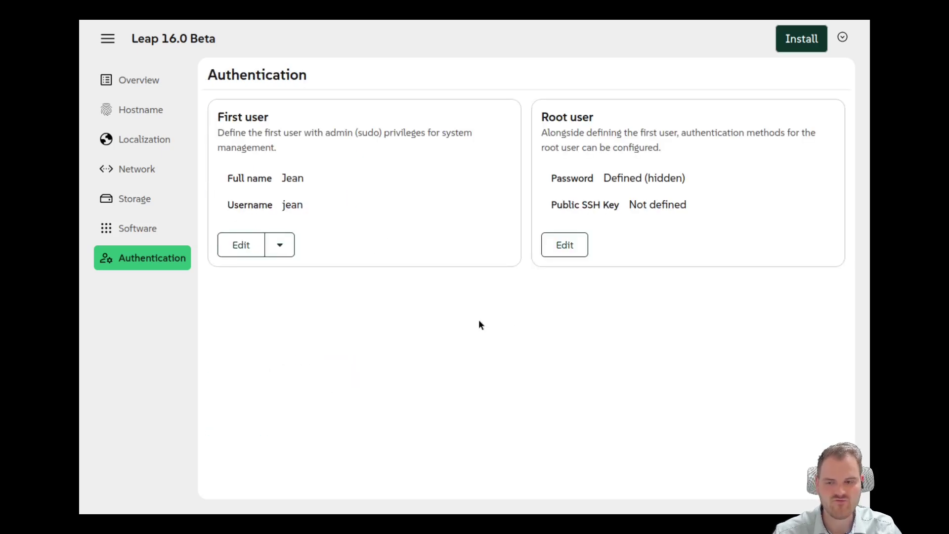
{"action": "left_click", "coordinate": [801, 38]}
{"action": "key", "text": "Escape"}
Step: Check Installer Options for language and keyboard, cancel unchanged, and bring up Confirm Installation
{"action": "left_click", "coordinate": [843, 37]}
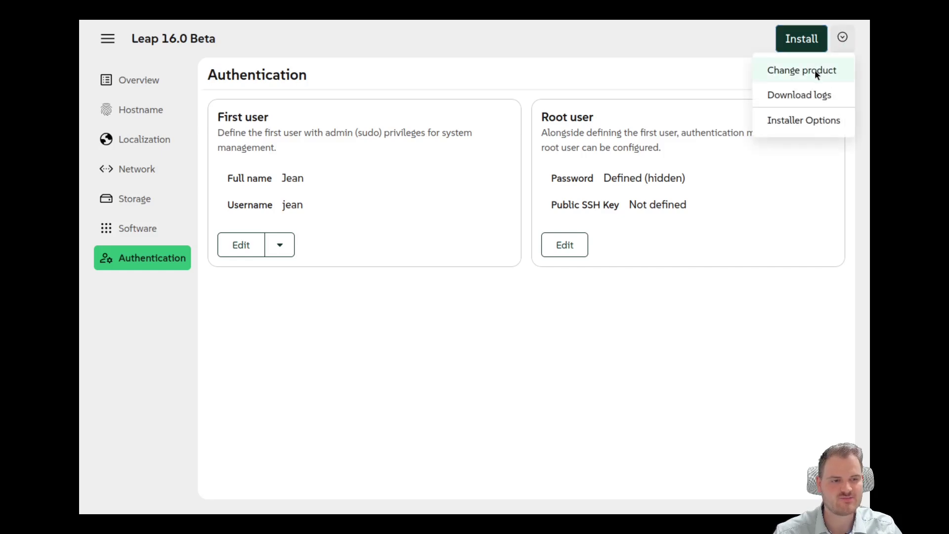
{"action": "left_click", "coordinate": [805, 123]}
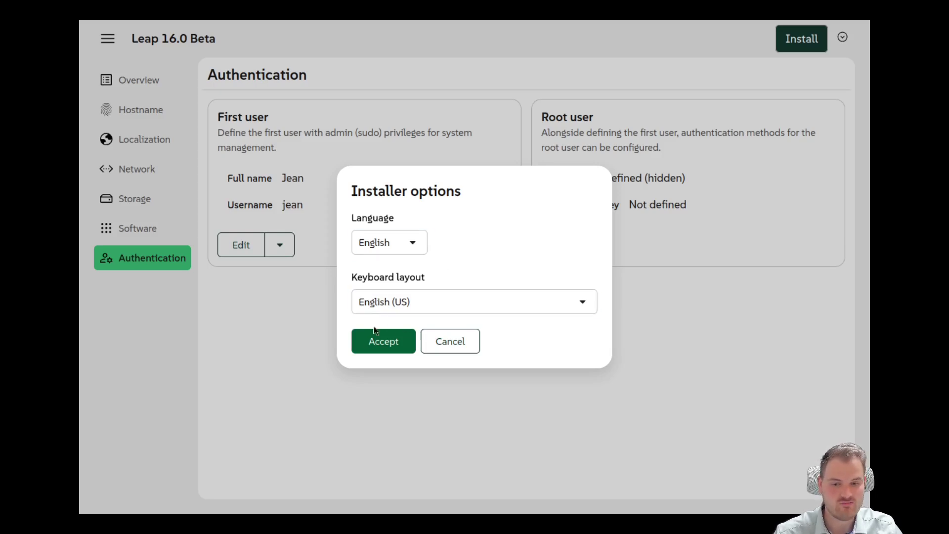
{"action": "left_click", "coordinate": [450, 341]}
{"action": "left_click", "coordinate": [801, 38]}
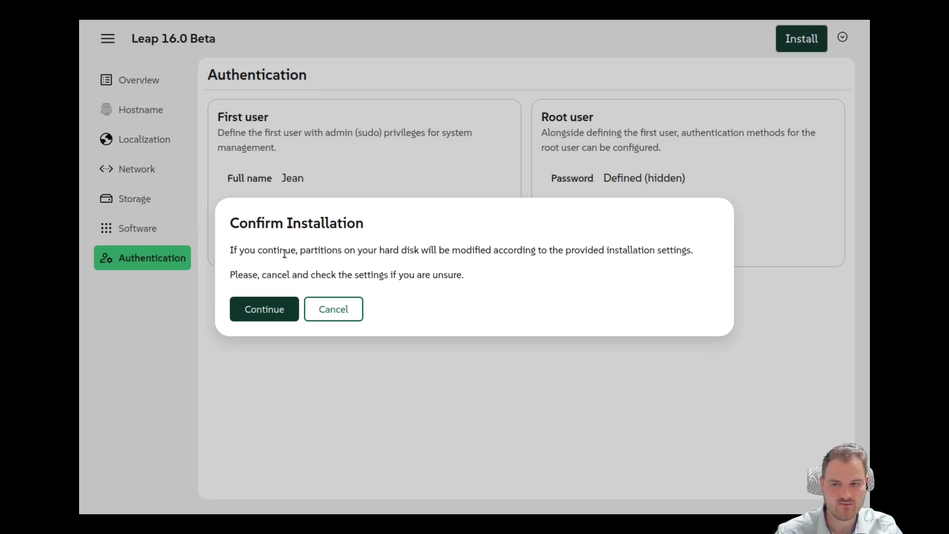
Step: Start the installation and download the installer logs as agama-logs.tar.gz without opening the archive
{"action": "left_click", "coordinate": [266, 313]}
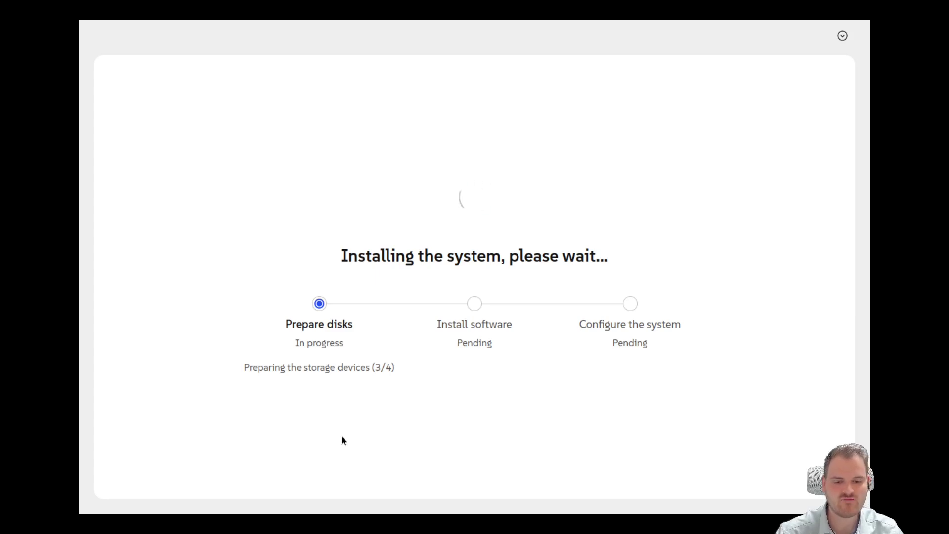
{"action": "left_click", "coordinate": [843, 35]}
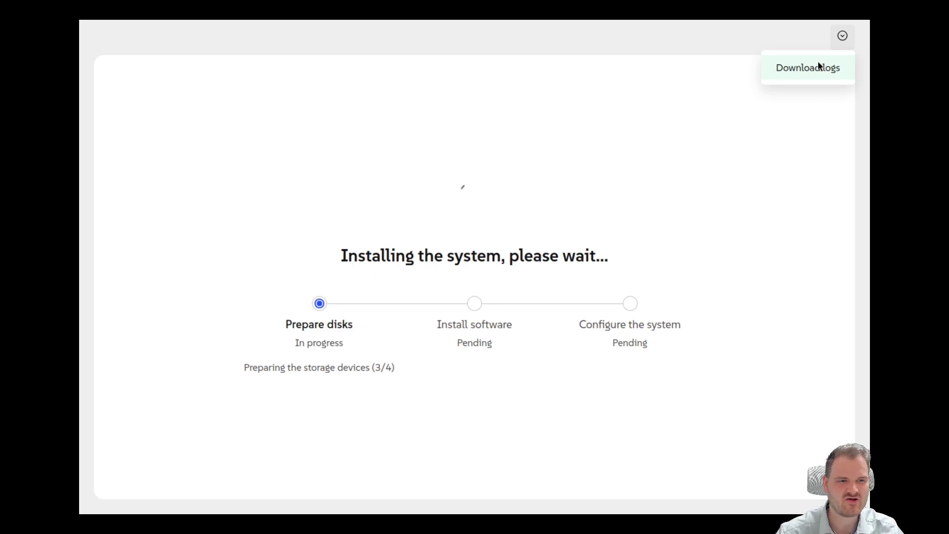
{"action": "left_click", "coordinate": [820, 65]}
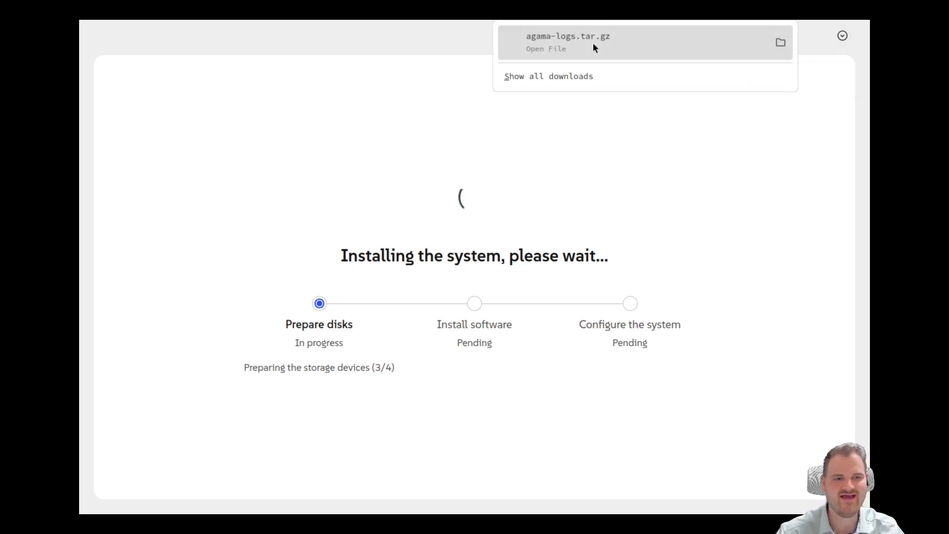
{"action": "left_click", "coordinate": [592, 43]}
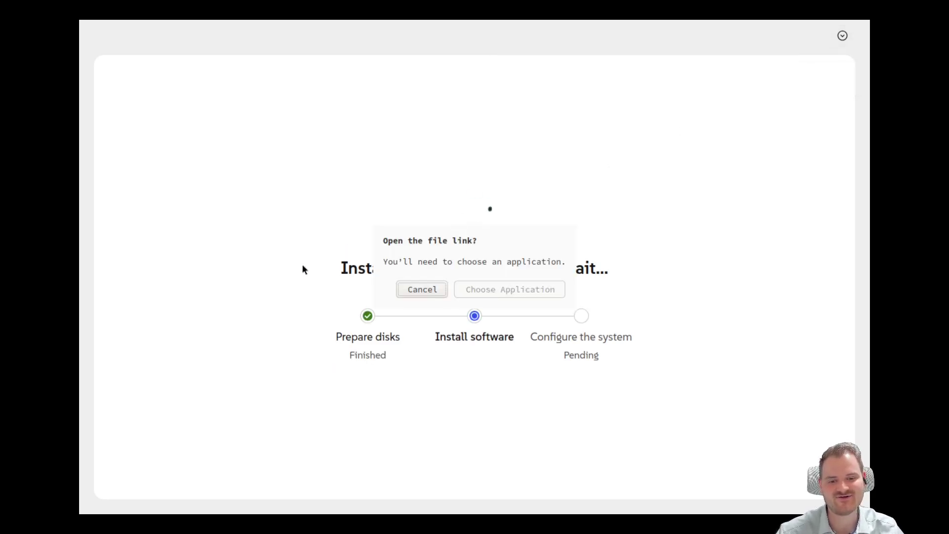
{"action": "left_click", "coordinate": [469, 289]}
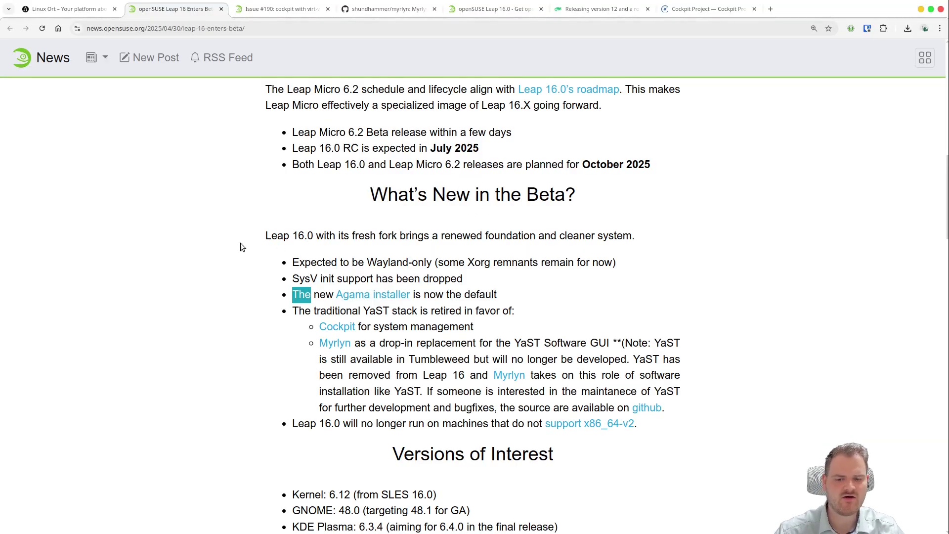
Step: Highlight the YaST stack retirement point in the news article, then go to the Linux Ort tab
{"action": "left_click_drag", "start_coordinate": [293, 311], "coordinate": [415, 308]}
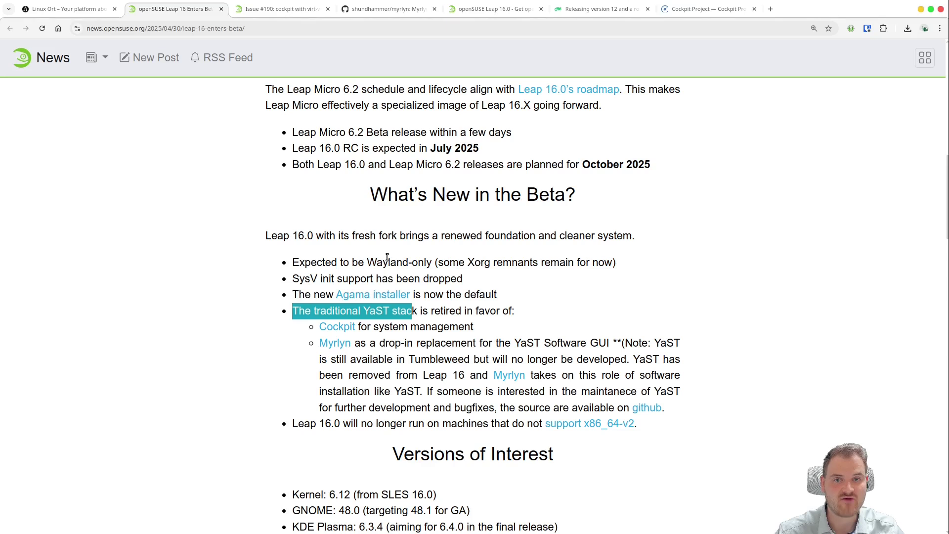
{"action": "left_click", "coordinate": [72, 7]}
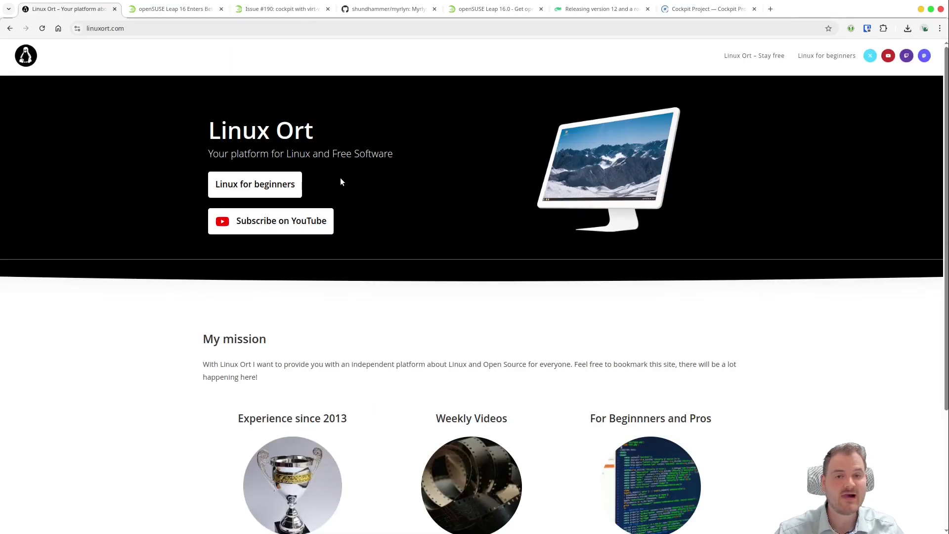